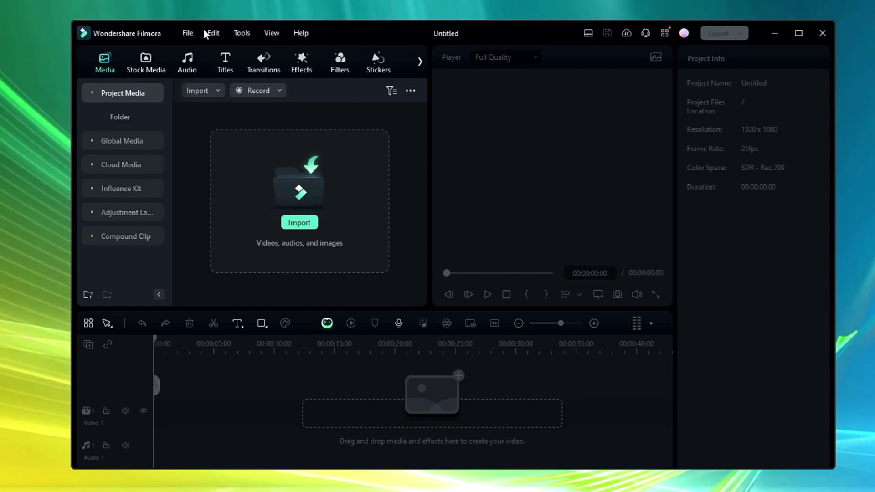
Leave the editor for the Startup window and open the AI Text to Video dialog
{"action": "left_click", "coordinate": [188, 33]}
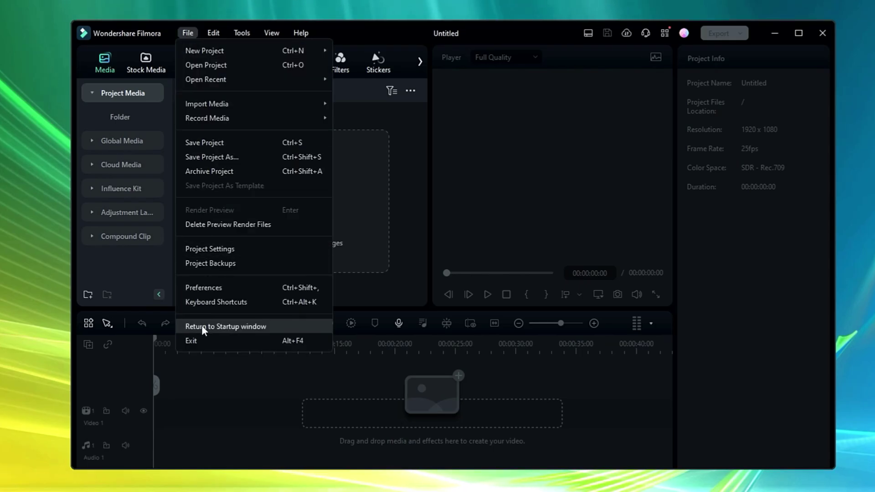
{"action": "left_click", "coordinate": [249, 329]}
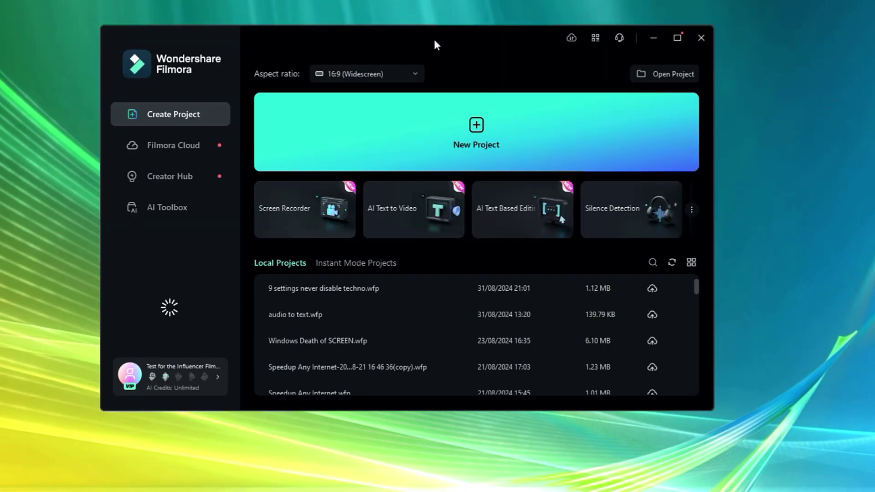
{"action": "left_click_drag", "start_coordinate": [433, 39], "coordinate": [458, 38]}
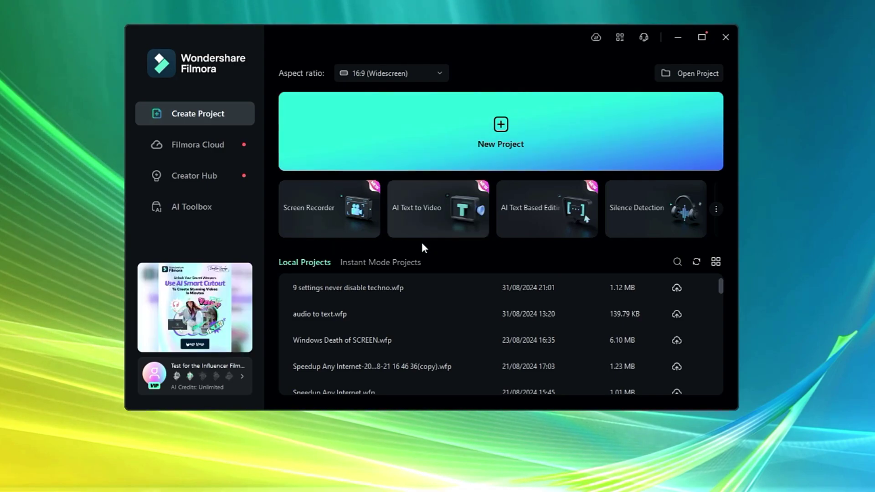
{"action": "mouse_move", "coordinate": [397, 215]}
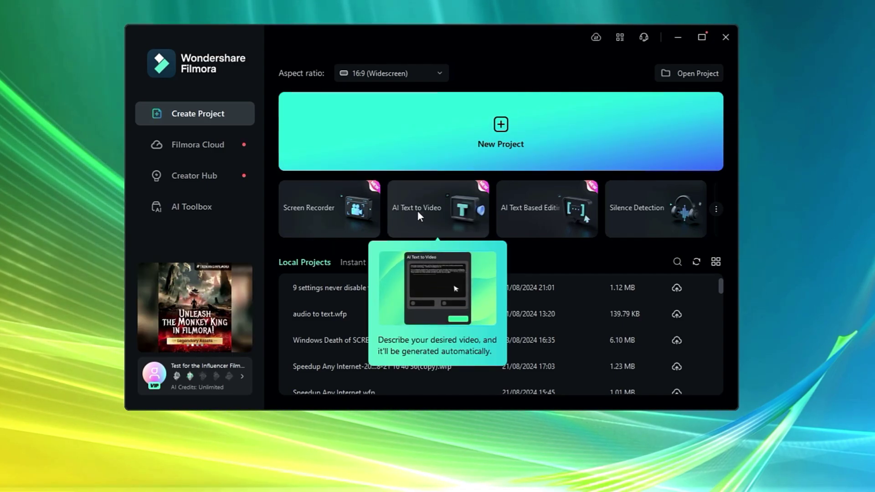
{"action": "left_click", "coordinate": [417, 212]}
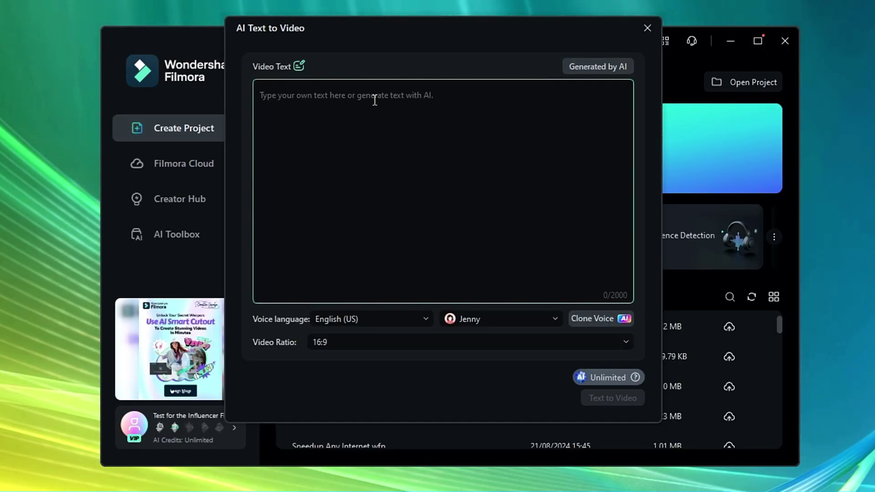
Switch the script to Generated by AI with the Informative/explanatory article type
{"action": "left_click", "coordinate": [374, 100]}
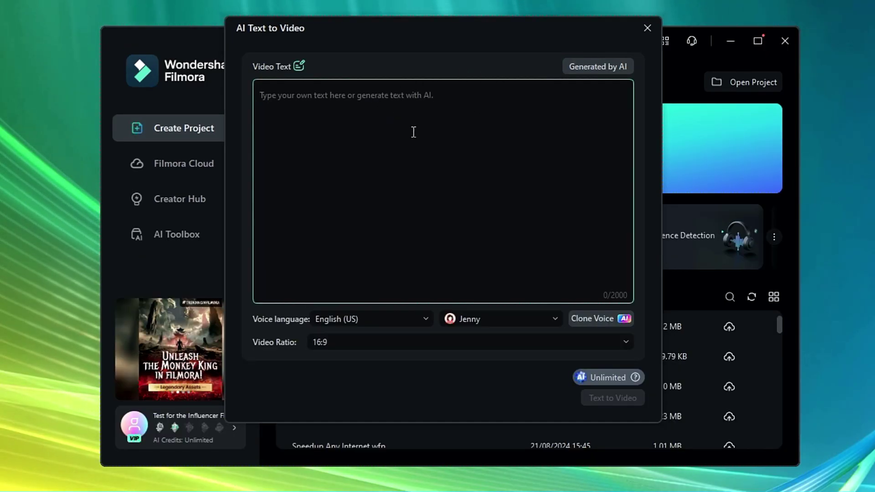
{"action": "left_click", "coordinate": [605, 68]}
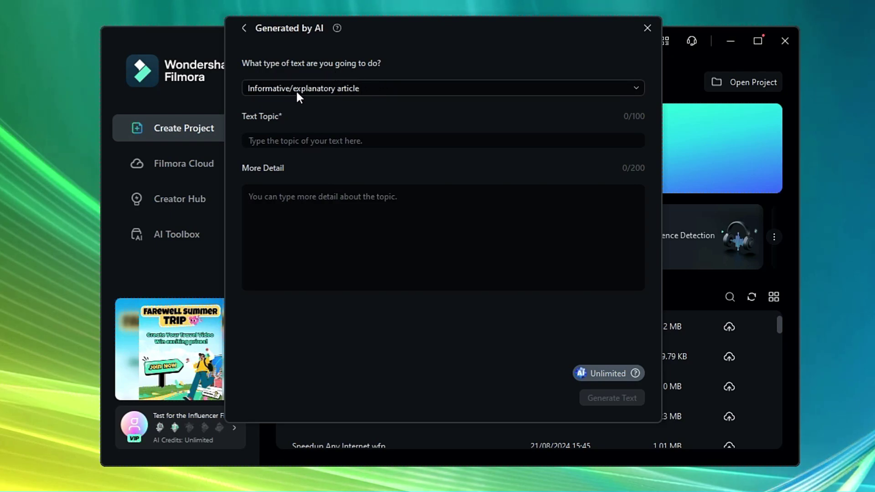
{"action": "left_click", "coordinate": [400, 87]}
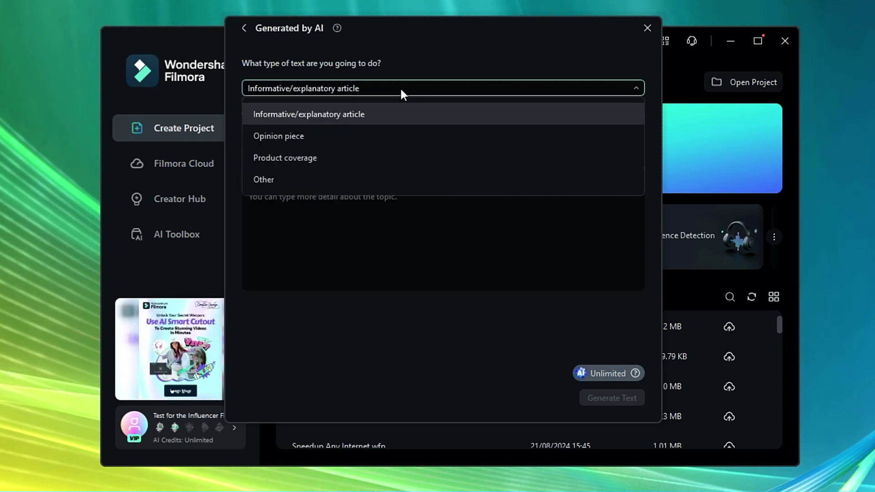
{"action": "left_click", "coordinate": [394, 87]}
{"action": "left_click", "coordinate": [394, 87]}
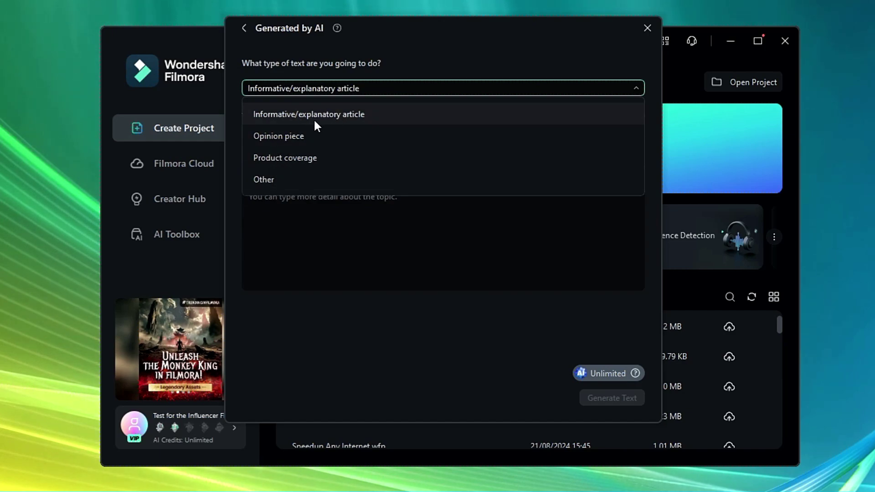
{"action": "left_click", "coordinate": [295, 114]}
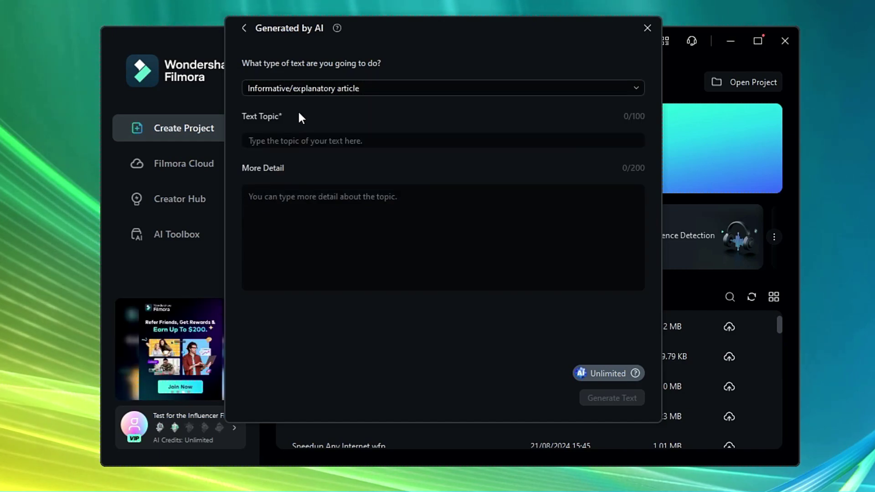
Enter topic 'How to Reduce Wait in 7 days' and a 50-second weight-loss video description
{"action": "left_click", "coordinate": [301, 140]}
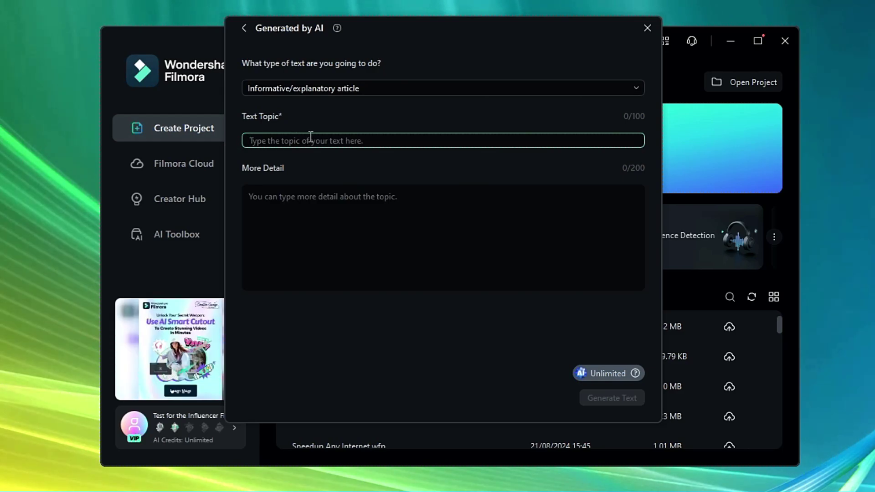
{"action": "type", "text": "How to R"}
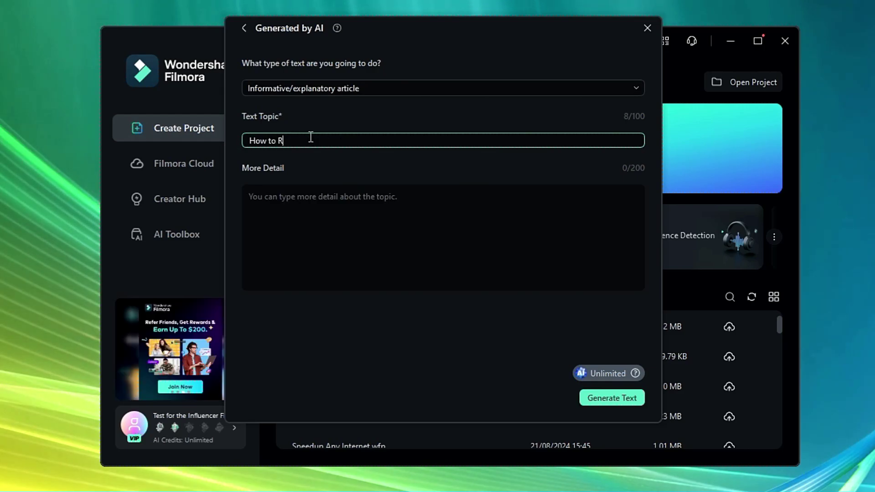
{"action": "type", "text": "educe Wait"}
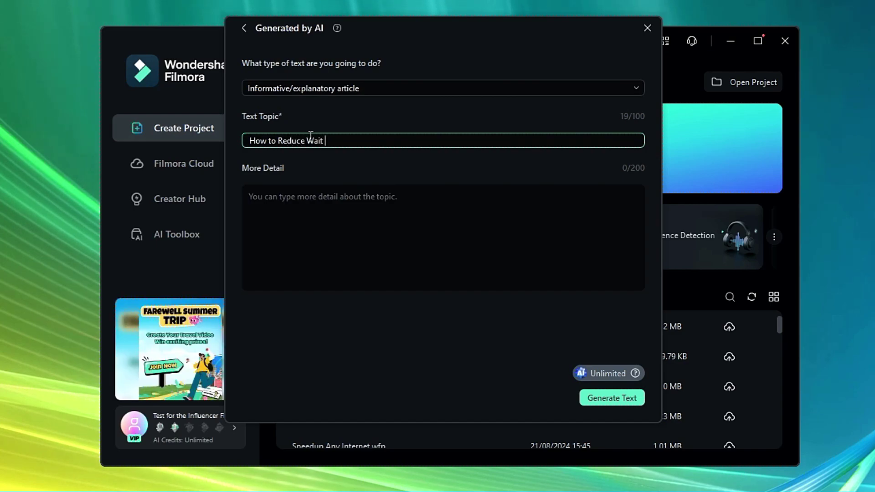
{"action": "type", "text": " in 7 da"}
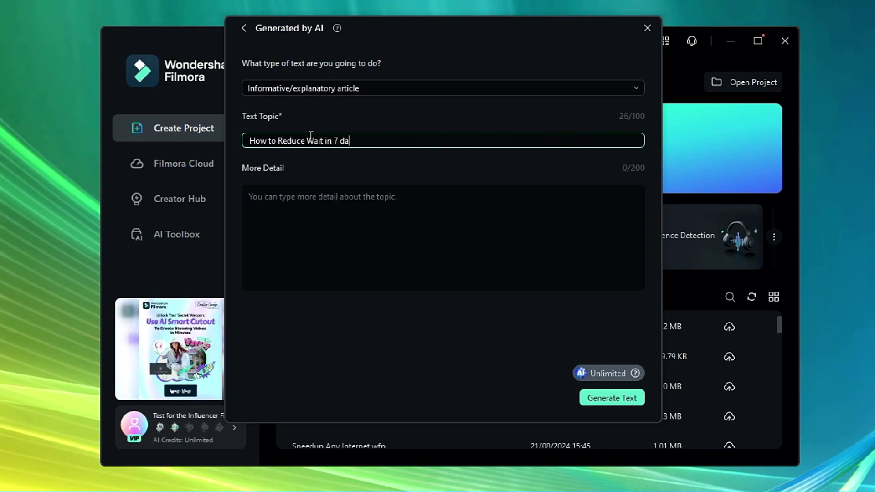
{"action": "type", "text": "ys"}
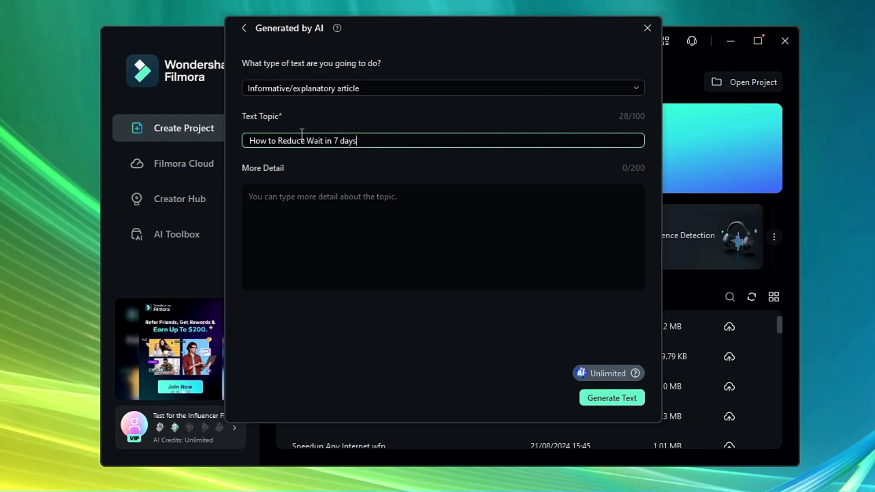
{"action": "key", "text": "Tab"}
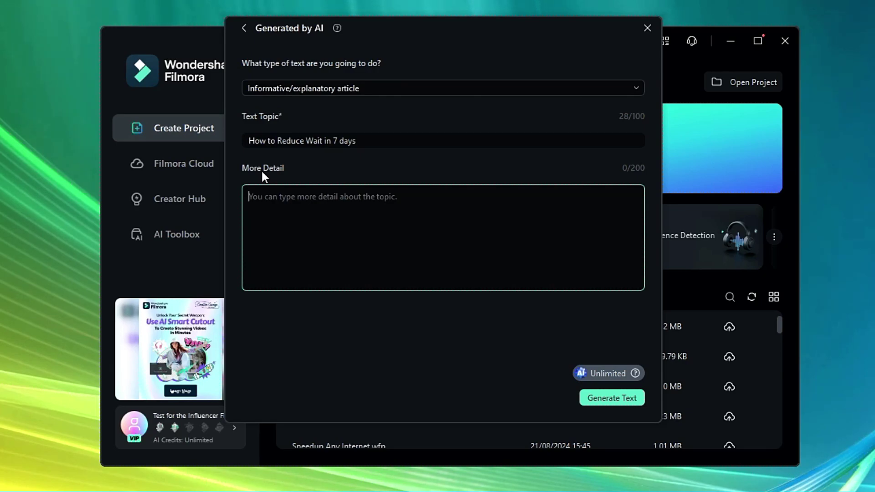
{"action": "type", "text": "w"}
{"action": "key", "text": "BackSpace"}
{"action": "type", "text": "I want to create a short video of 50 seconds showing how to reduce weight in 7 days for both men and women"}
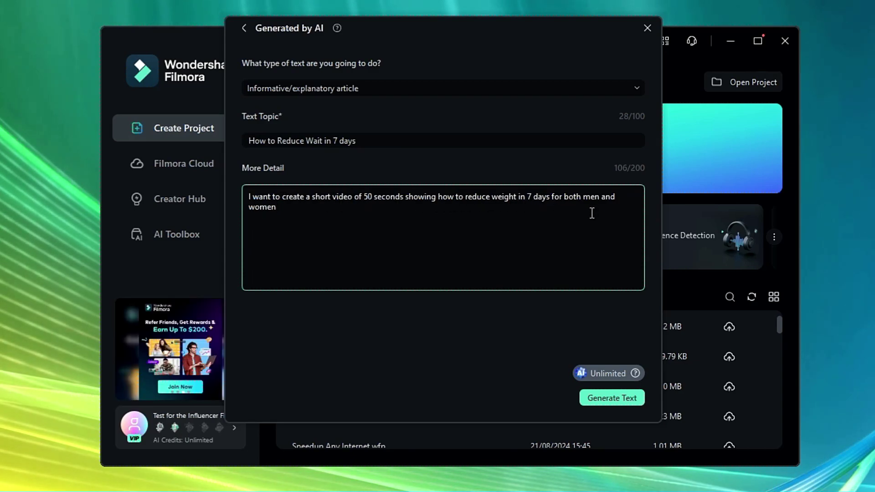
Generate the weight-loss script, then set the narrator voice to Davis and ratio to 9:16
{"action": "left_click", "coordinate": [602, 399]}
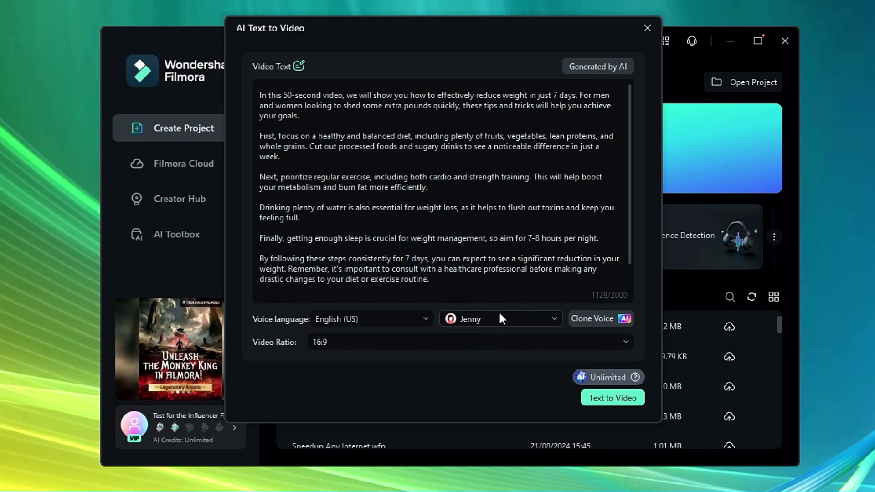
{"action": "left_click", "coordinate": [551, 317]}
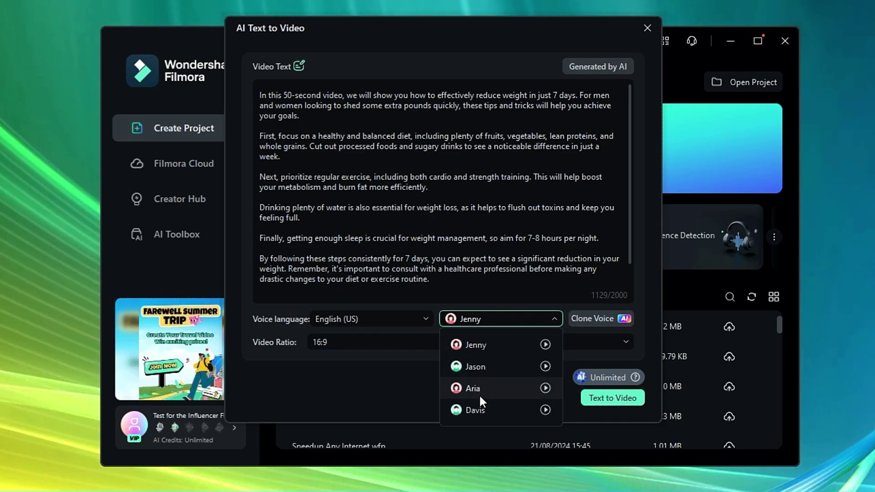
{"action": "left_click", "coordinate": [545, 411]}
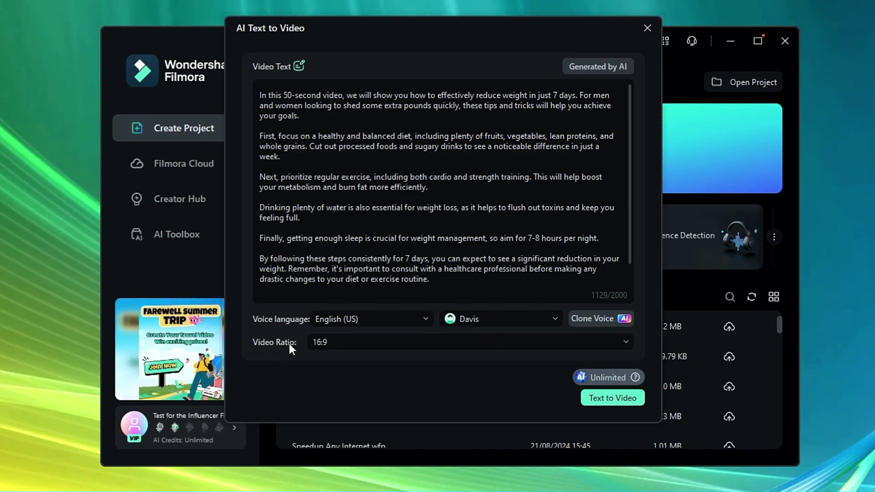
{"action": "left_click", "coordinate": [368, 342]}
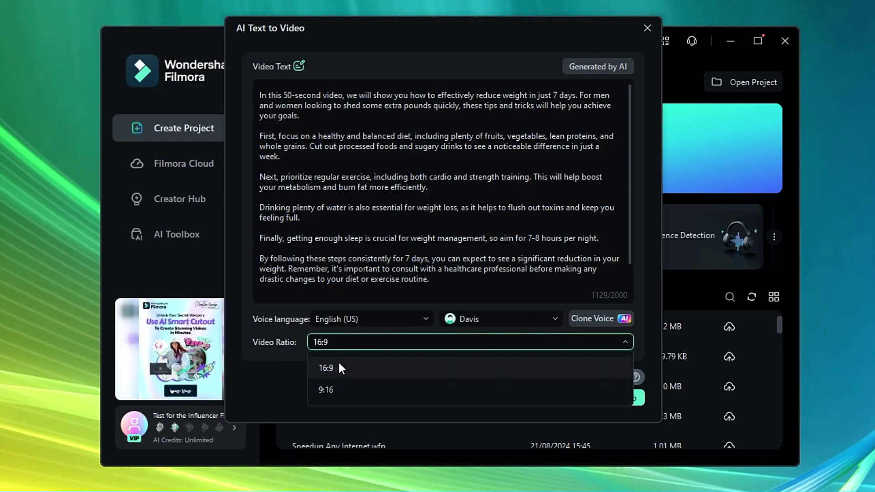
{"action": "left_click", "coordinate": [341, 391]}
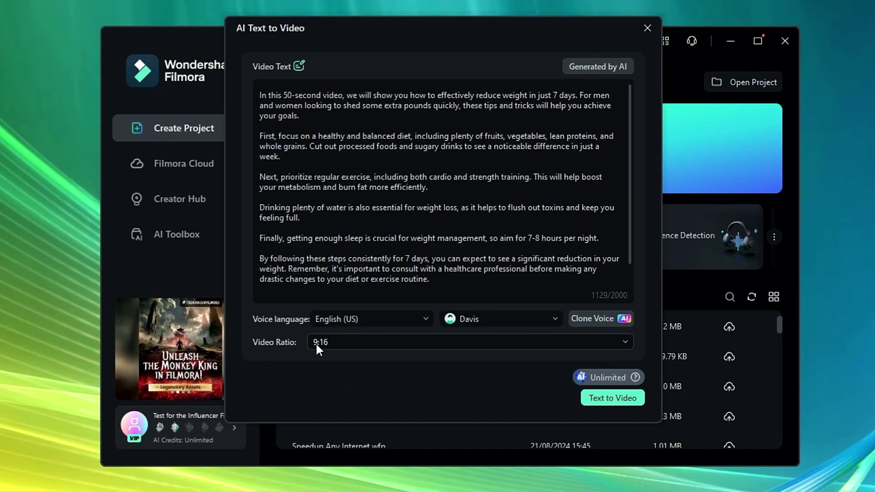
Generate the 1080x1920 video from the script and play its preview
{"action": "left_click", "coordinate": [604, 399]}
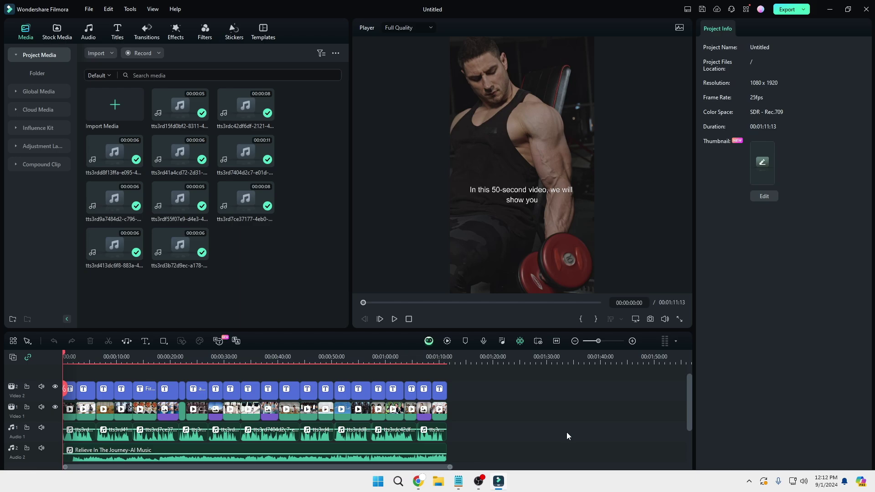
{"action": "key", "text": "space"}
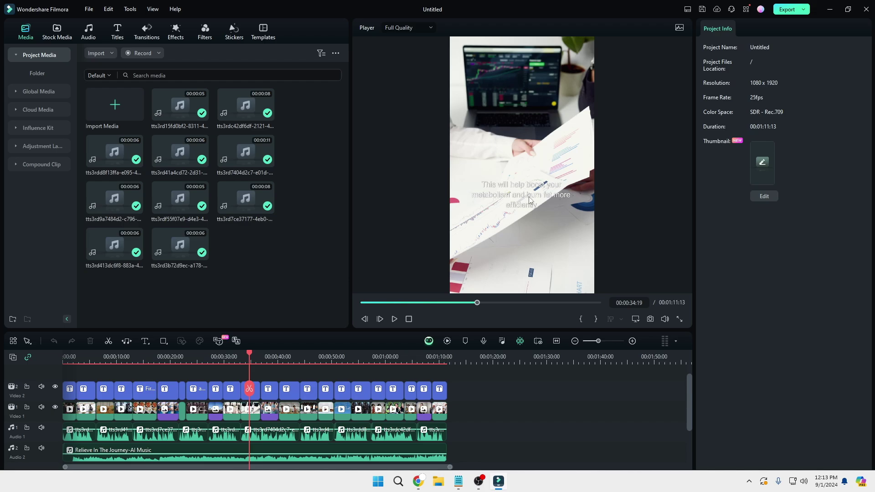
Try green-outlined and large black title presets on the caption, settling on the orange preset
{"action": "left_click", "coordinate": [256, 395]}
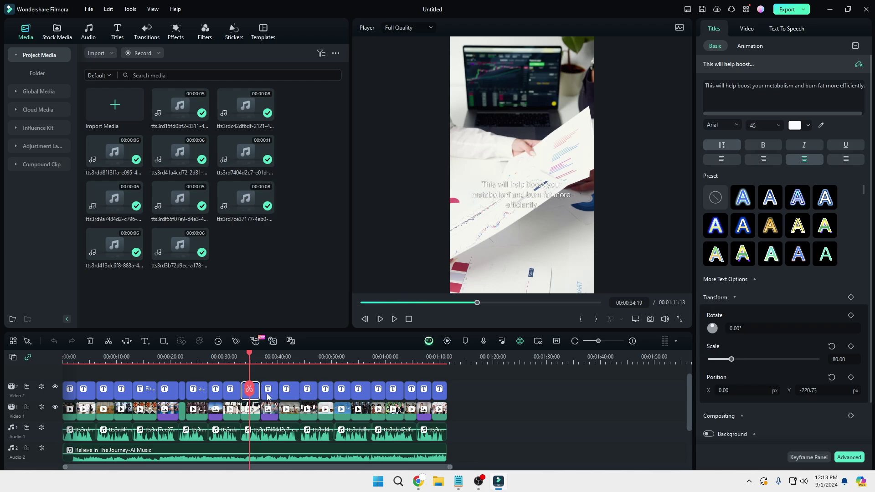
{"action": "left_click", "coordinate": [532, 196]}
{"action": "scroll", "coordinate": [716, 227], "scroll_direction": "down", "scroll_amount": 5}
{"action": "left_click", "coordinate": [716, 241]}
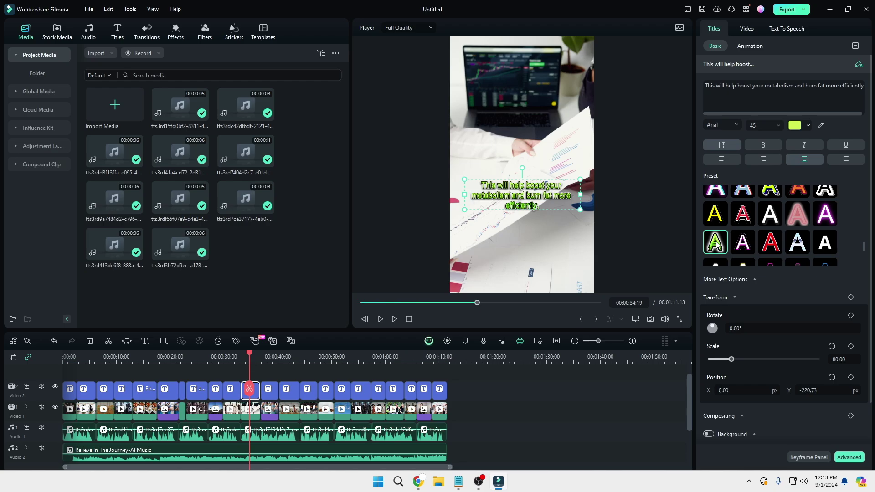
{"action": "scroll", "coordinate": [724, 219], "scroll_direction": "up", "scroll_amount": 2}
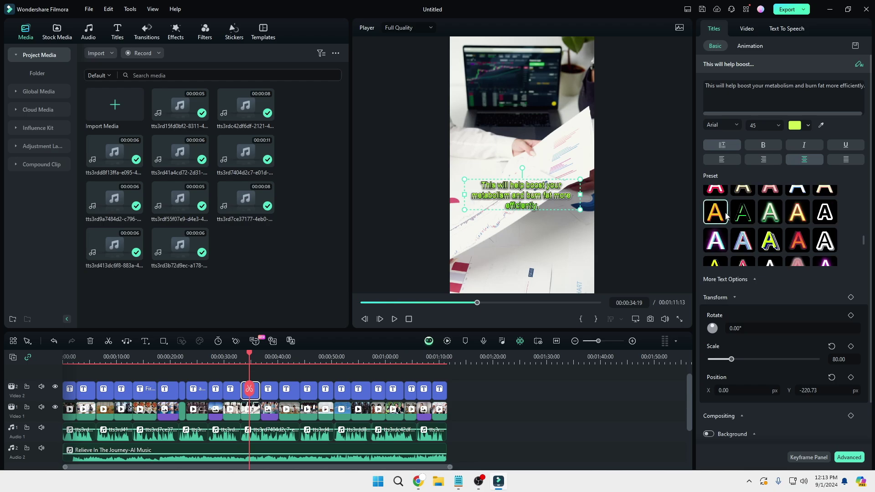
{"action": "scroll", "coordinate": [727, 216], "scroll_direction": "down", "scroll_amount": 3}
{"action": "left_click", "coordinate": [770, 227]}
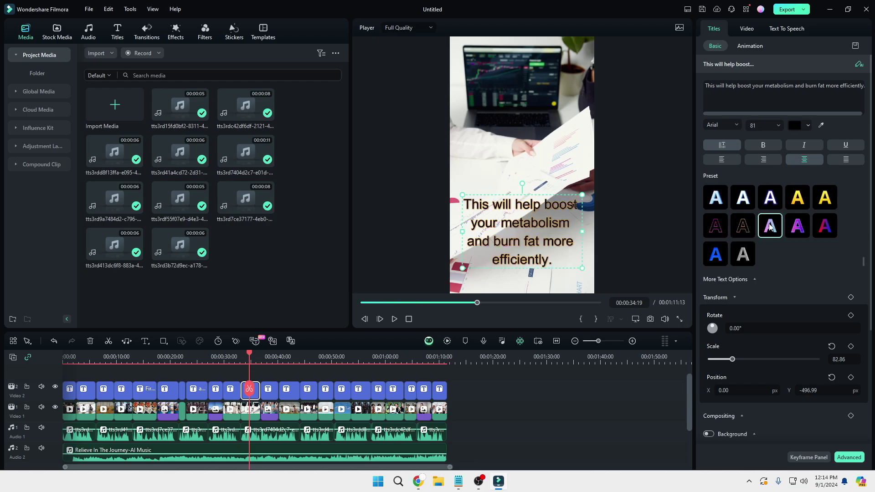
{"action": "scroll", "coordinate": [761, 259], "scroll_direction": "down", "scroll_amount": 1}
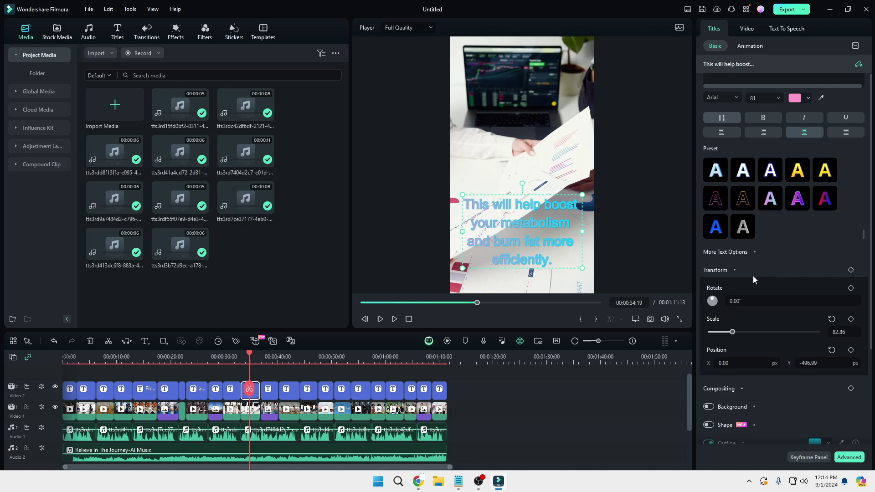
{"action": "scroll", "coordinate": [770, 200], "scroll_direction": "up", "scroll_amount": 2}
{"action": "left_click", "coordinate": [770, 197]}
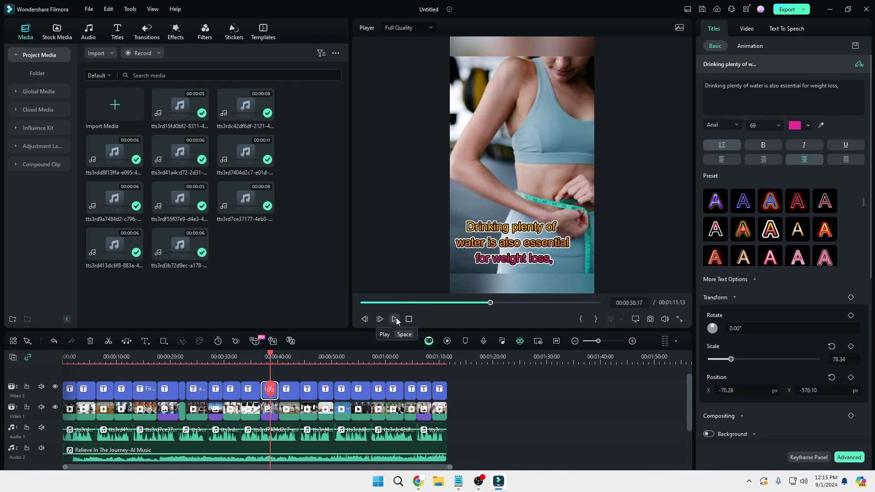
Export 'Create Audio subtitles' as MP4 at Higher quality
{"action": "left_click", "coordinate": [787, 10]}
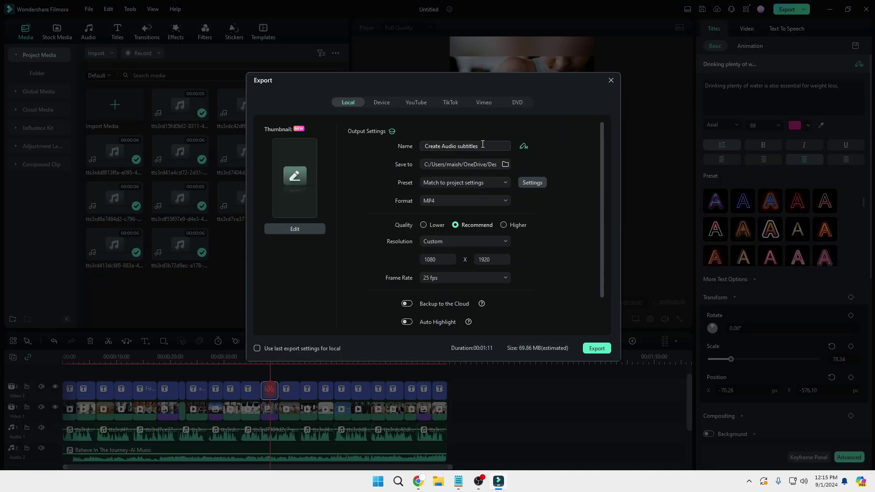
{"action": "left_click_drag", "start_coordinate": [479, 147], "coordinate": [407, 150]}
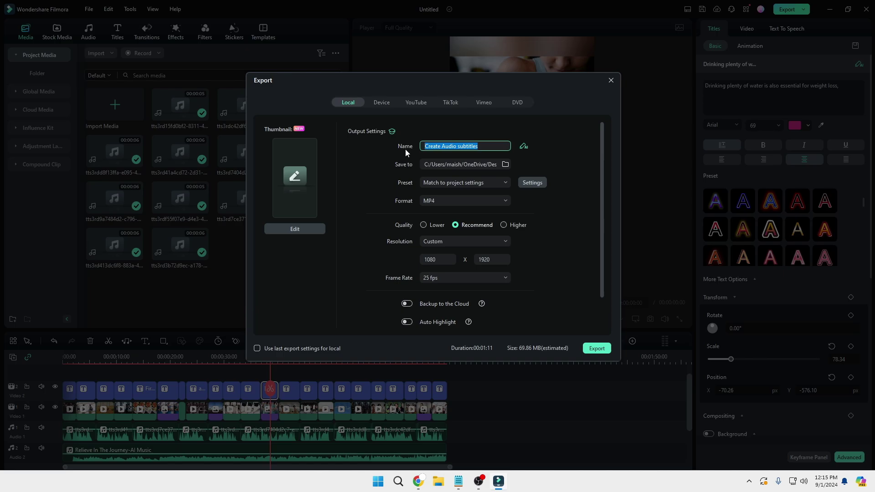
{"action": "left_click", "coordinate": [433, 203]}
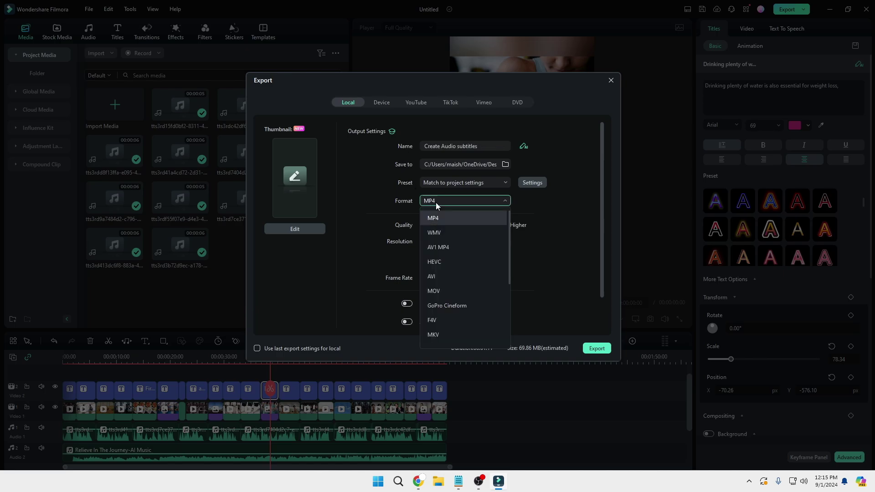
{"action": "left_click", "coordinate": [435, 202]}
{"action": "left_click", "coordinate": [503, 225]}
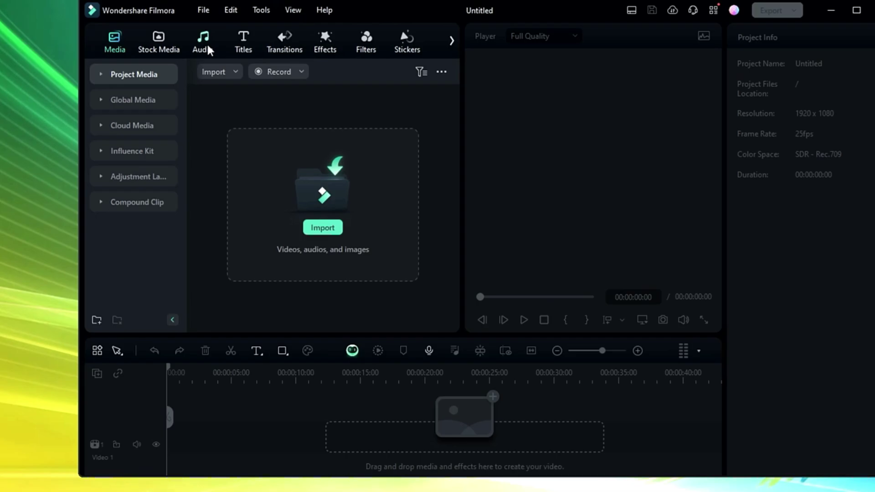
Open the Audio tab's AI Music tool and tag it with the Mysterious mood
{"action": "left_click", "coordinate": [208, 48]}
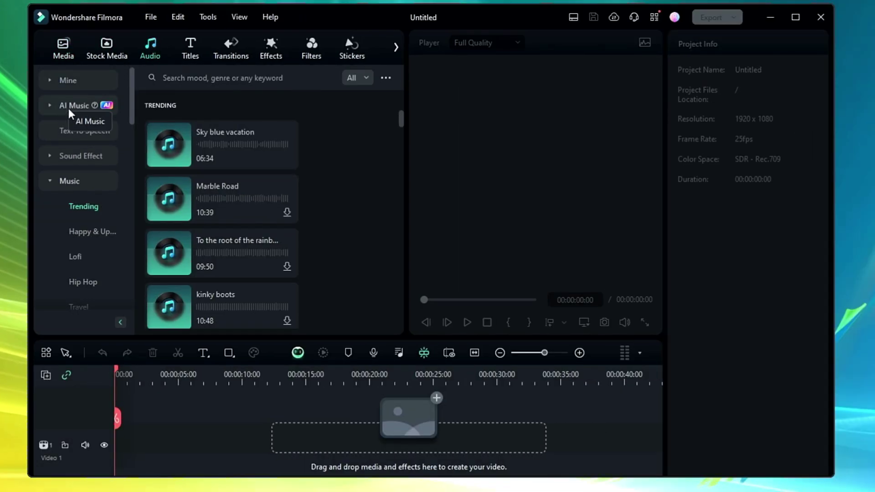
{"action": "left_click", "coordinate": [70, 109]}
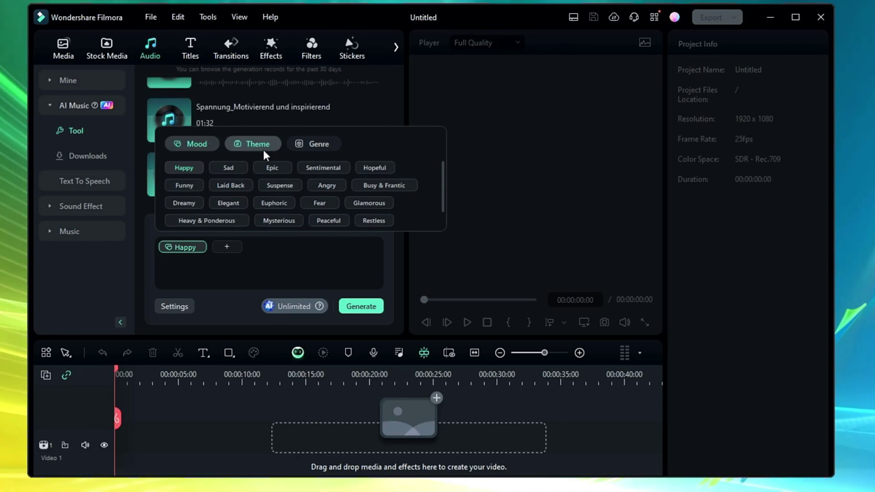
{"action": "scroll", "coordinate": [273, 191], "scroll_direction": "down", "scroll_amount": 1}
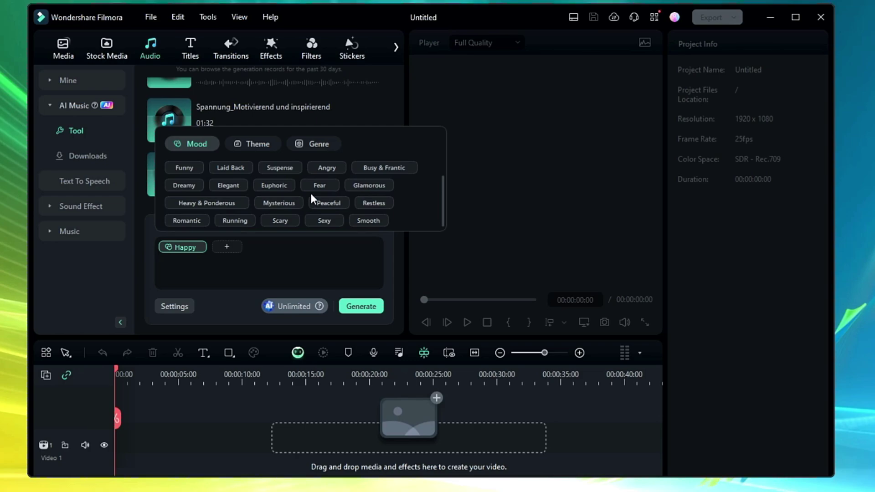
{"action": "left_click", "coordinate": [279, 205]}
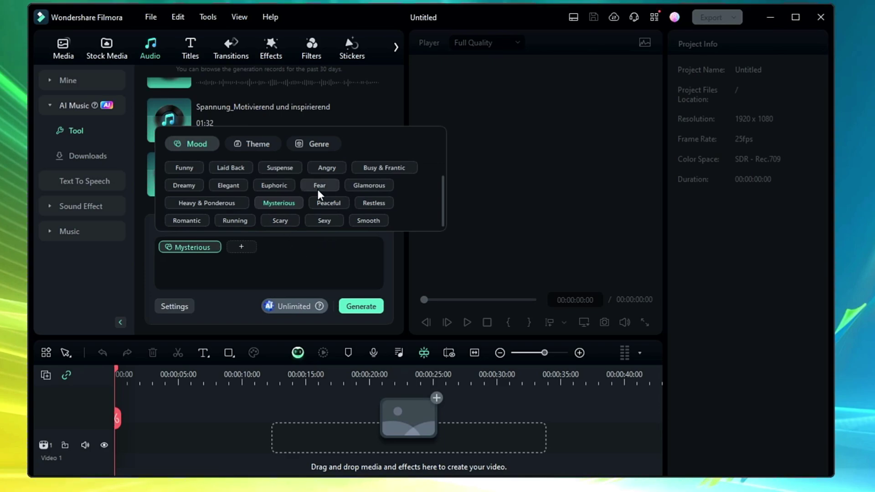
{"action": "left_click", "coordinate": [306, 257]}
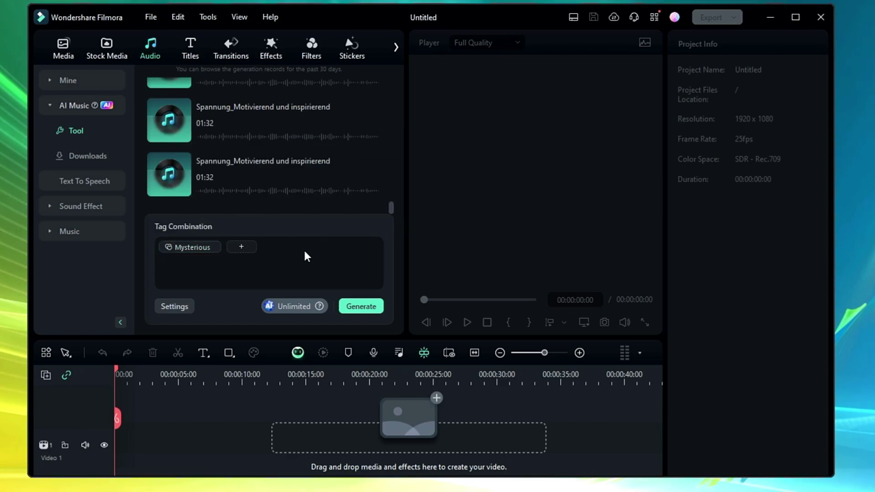
Generate Mysterious AI music and preview the three tracks (01:26, 01:38, 01:32)
{"action": "left_click", "coordinate": [364, 309]}
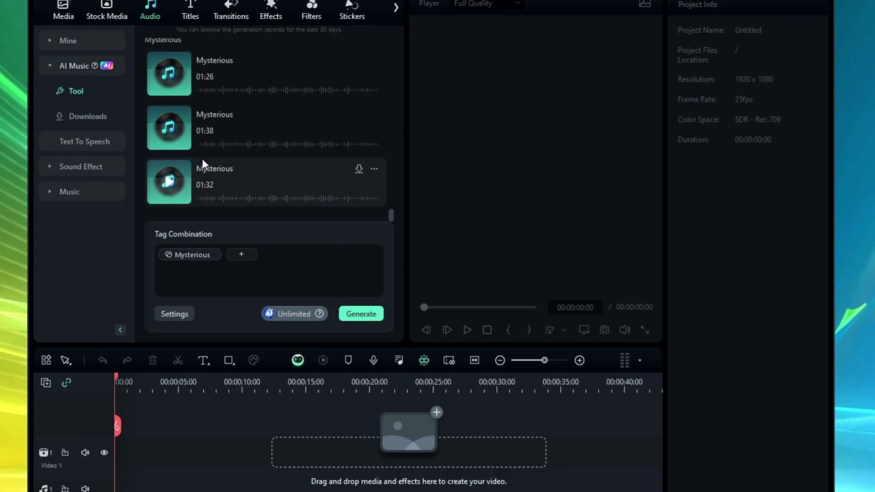
{"action": "left_click", "coordinate": [173, 73]}
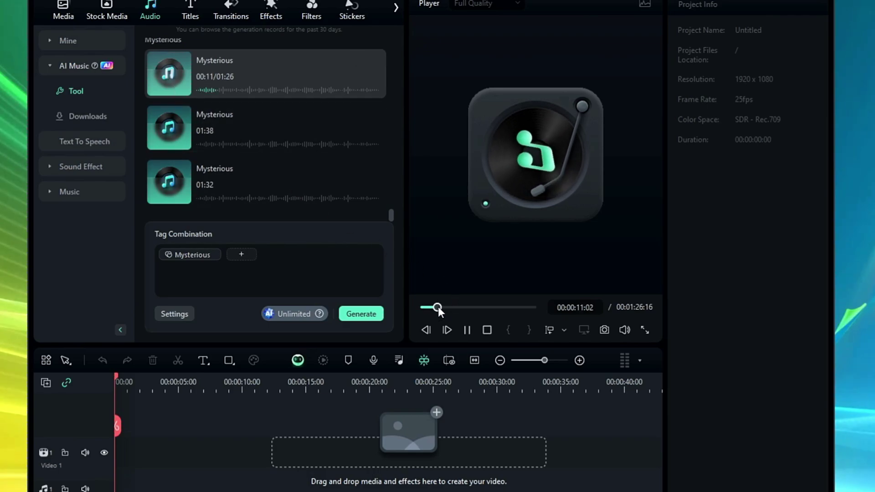
{"action": "left_click", "coordinate": [172, 129]}
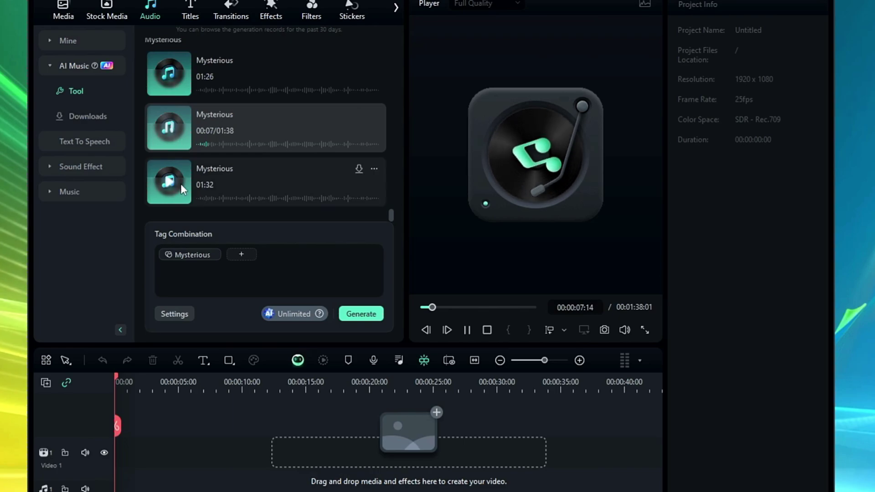
{"action": "left_click", "coordinate": [171, 178]}
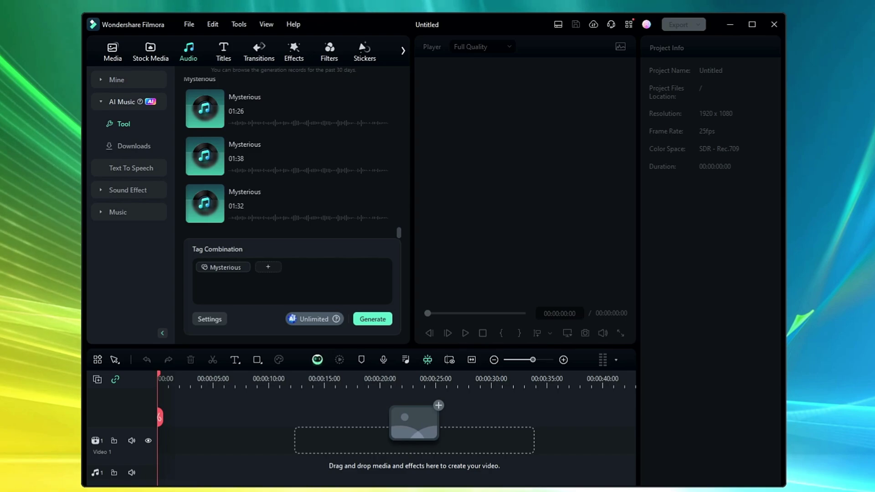
{"action": "left_click", "coordinate": [124, 171]}
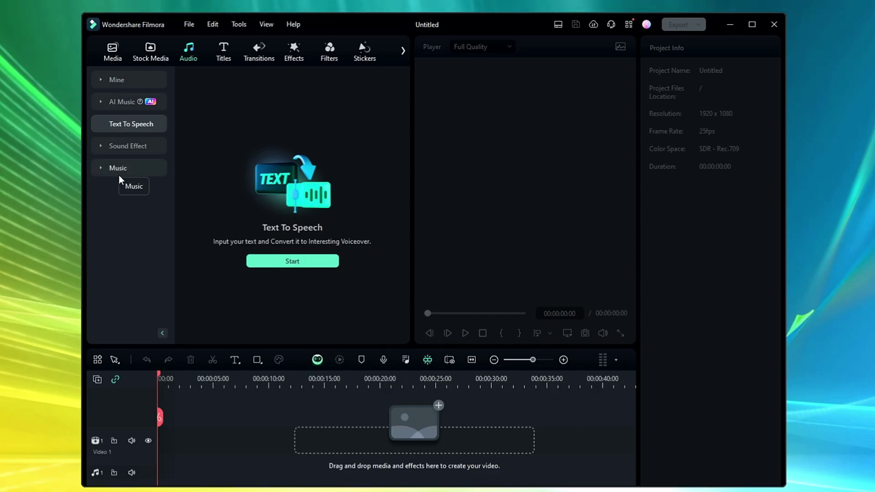
Paste the topic into AI Copywriting's Text Topic and More Detail and generate a motivation script
{"action": "left_click", "coordinate": [292, 261]}
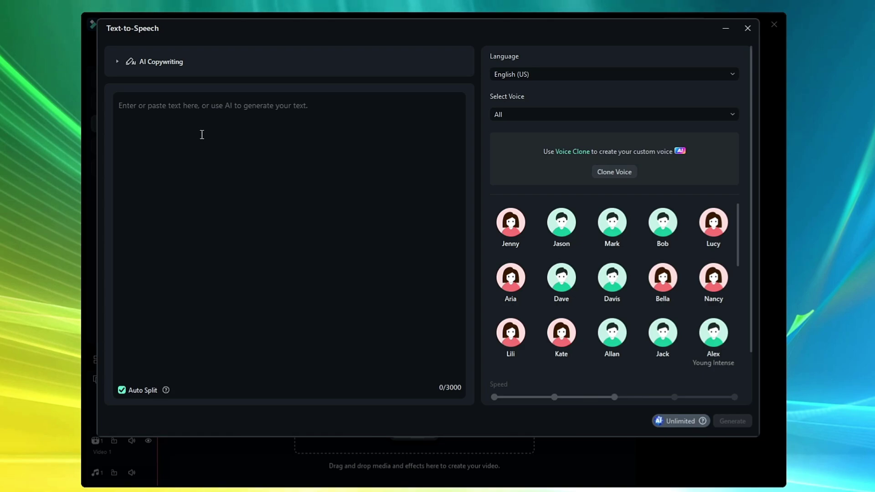
{"action": "left_click", "coordinate": [199, 111]}
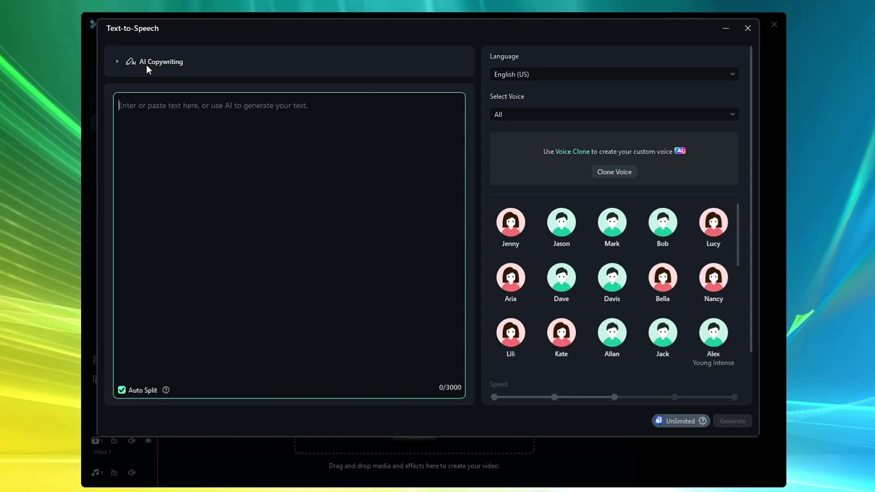
{"action": "left_click", "coordinate": [120, 62]}
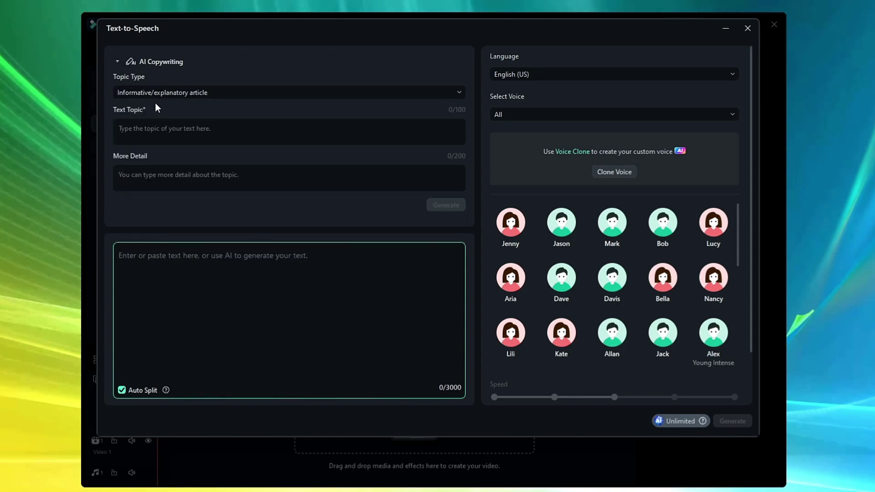
{"action": "left_click", "coordinate": [157, 130]}
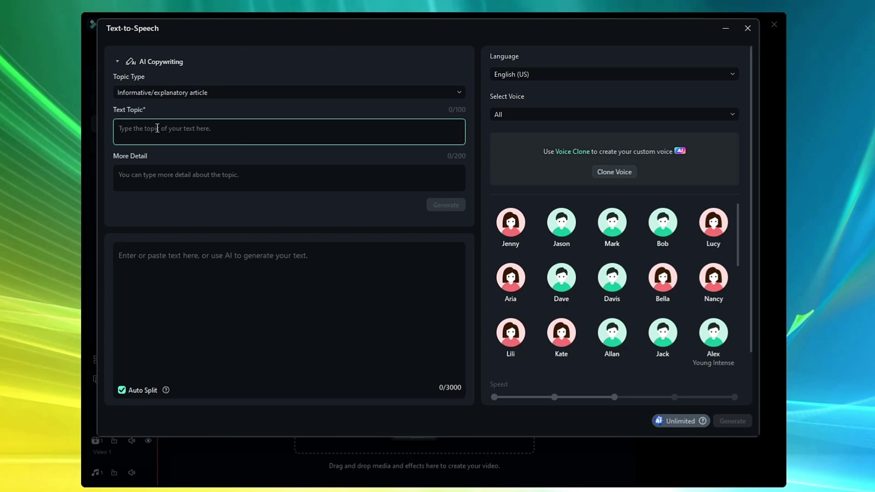
{"action": "type", "text": "Create a short video script on How to be always motivated to make your dreams come true"}
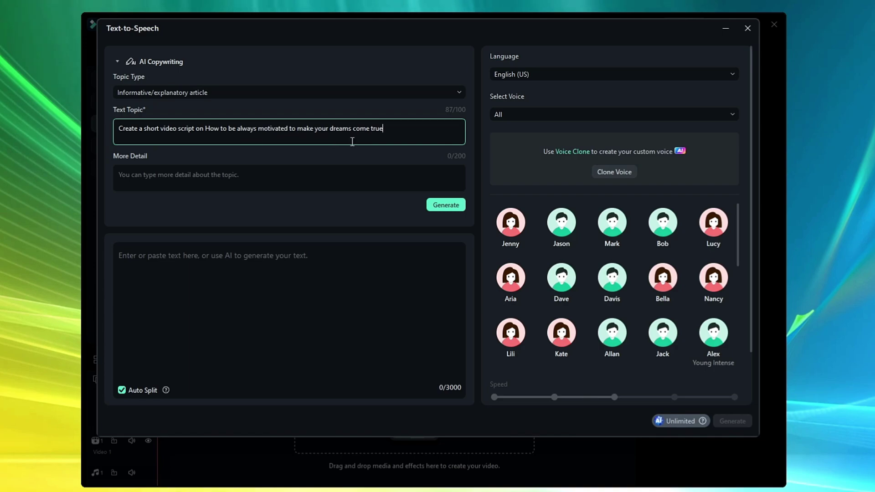
{"action": "key", "text": "ctrl+a"}
{"action": "key", "text": "ctrl+c"}
{"action": "left_click", "coordinate": [203, 178]}
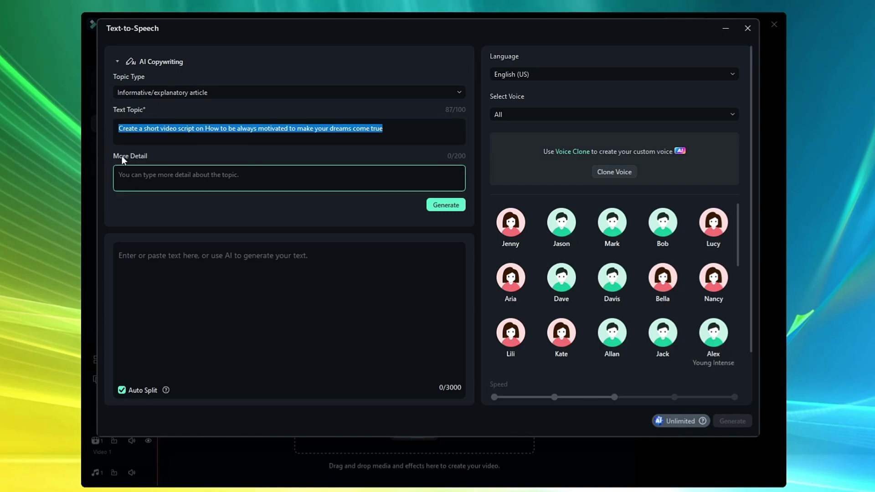
{"action": "key", "text": "ctrl+v"}
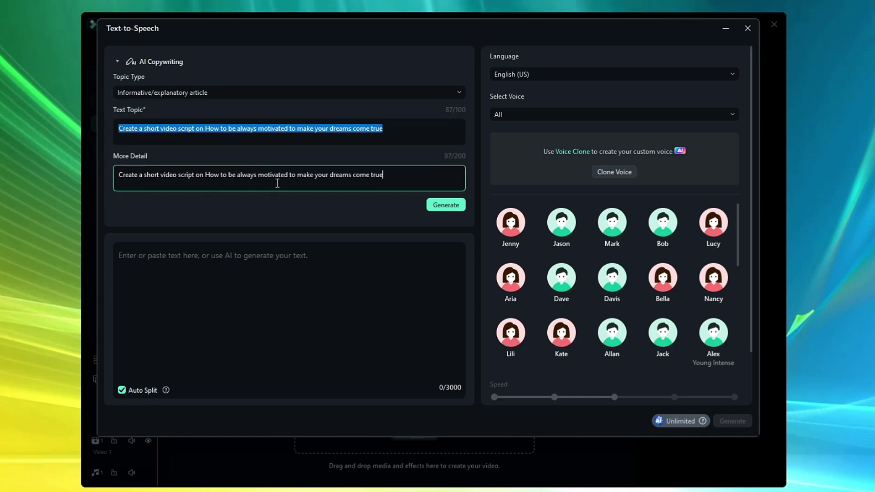
{"action": "left_click", "coordinate": [445, 206]}
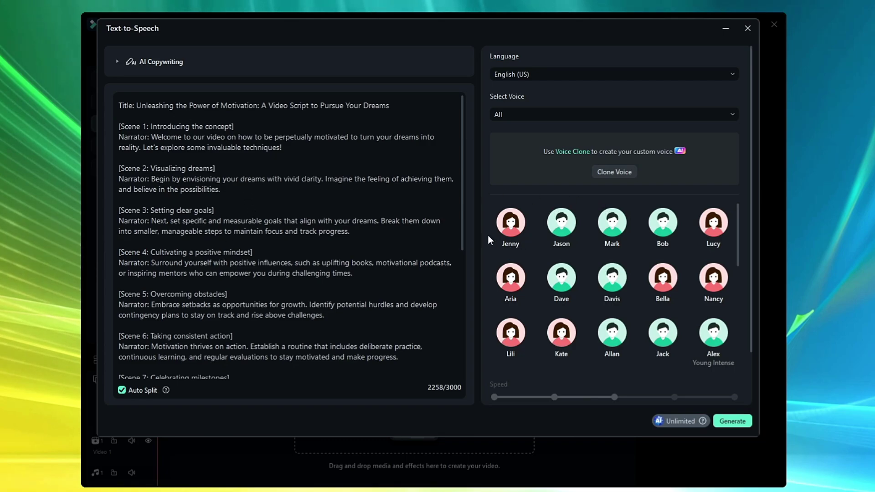
Preview the Jenny, Mark and Hal narration voices, then review the Voice Clone consent terms
{"action": "left_click", "coordinate": [518, 219]}
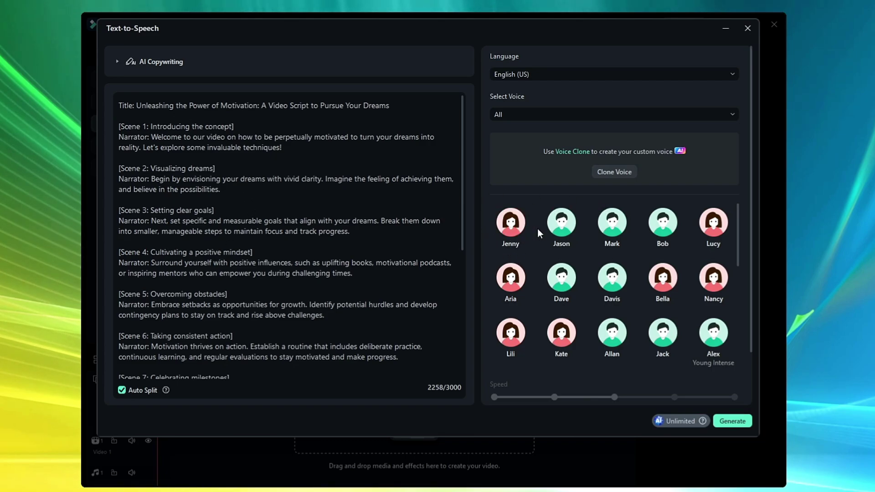
{"action": "left_click", "coordinate": [619, 231]}
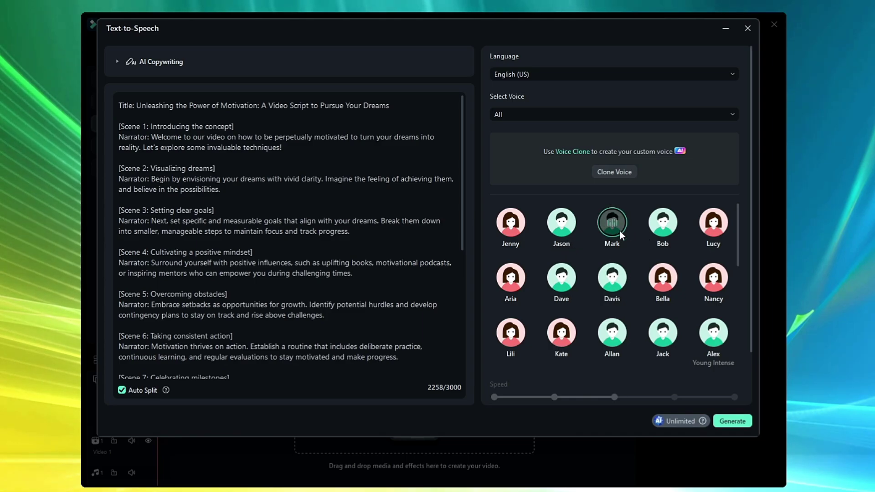
{"action": "scroll", "coordinate": [565, 278], "scroll_direction": "down", "scroll_amount": 3}
{"action": "left_click", "coordinate": [516, 319]}
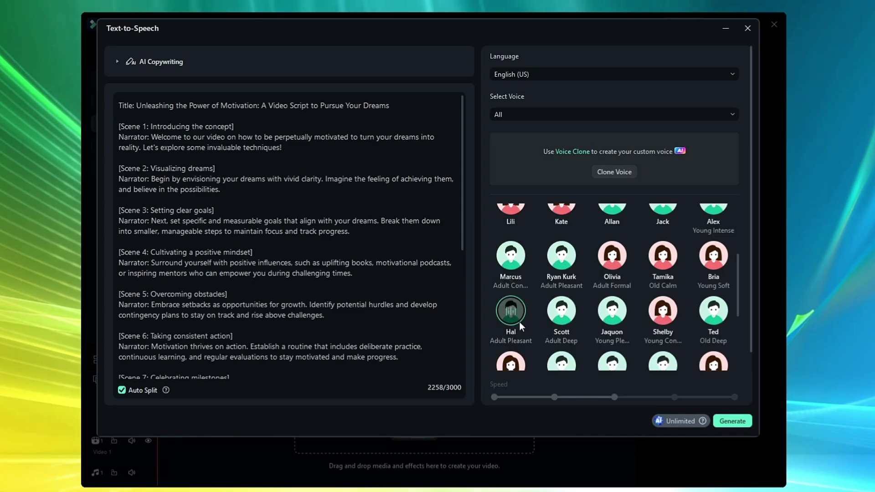
{"action": "scroll", "coordinate": [523, 323], "scroll_direction": "down", "scroll_amount": 2}
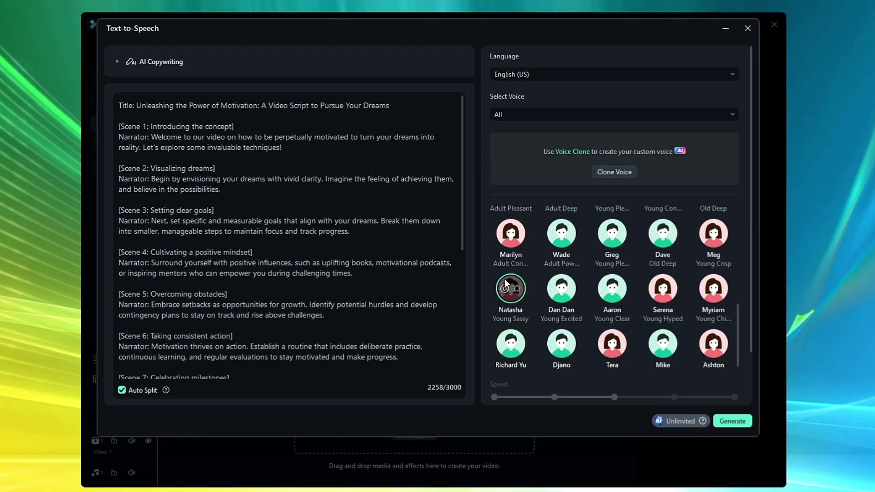
{"action": "scroll", "coordinate": [639, 282], "scroll_direction": "up", "scroll_amount": 4}
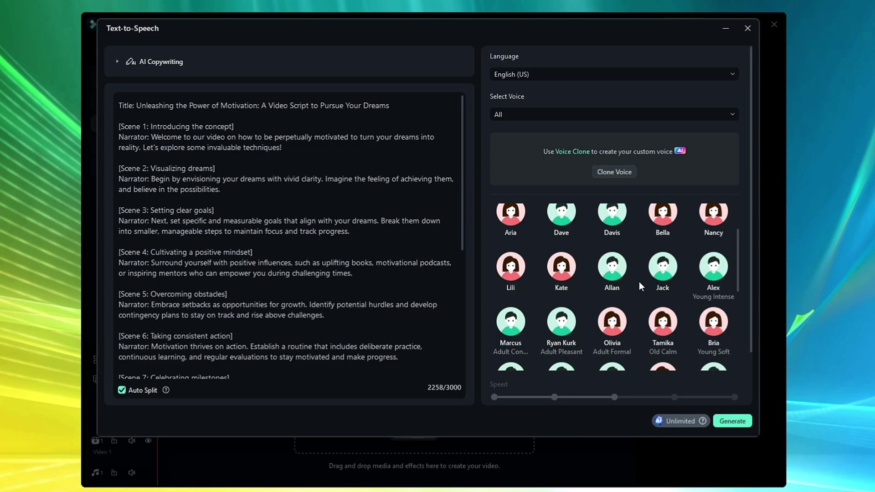
{"action": "left_click", "coordinate": [619, 174]}
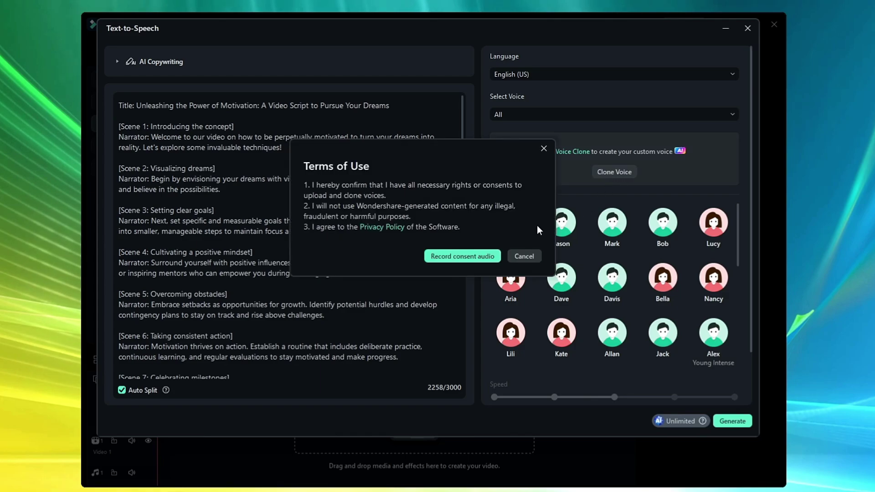
{"action": "left_click", "coordinate": [462, 256]}
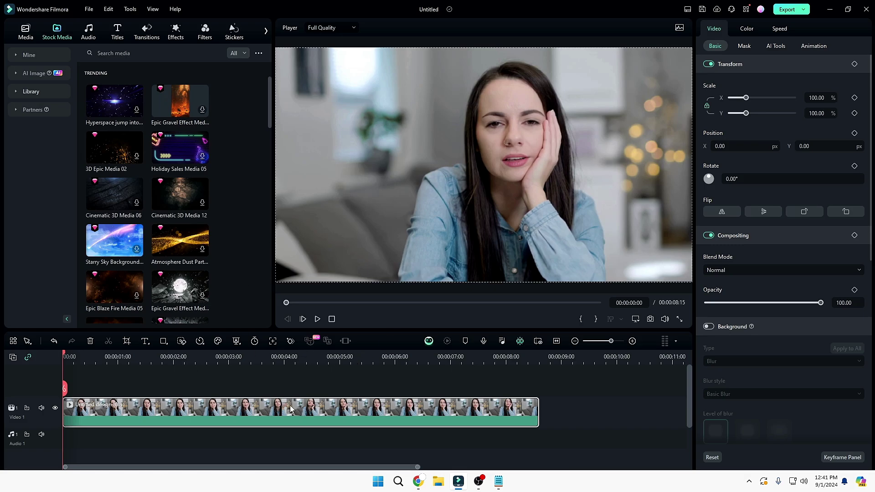
Turn on AI Portrait in the woman's clip's AI Tools settings to remove her background
{"action": "left_click", "coordinate": [775, 46]}
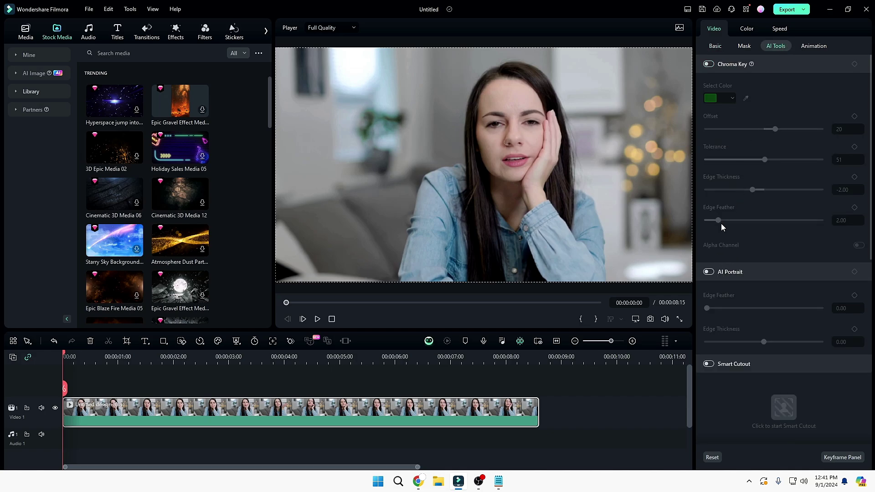
{"action": "scroll", "coordinate": [720, 227], "scroll_direction": "down", "scroll_amount": 1}
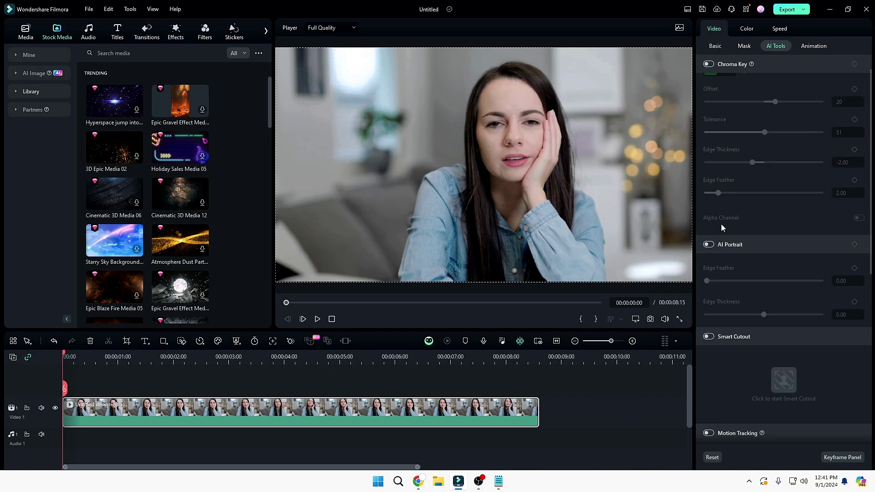
{"action": "left_click", "coordinate": [709, 245]}
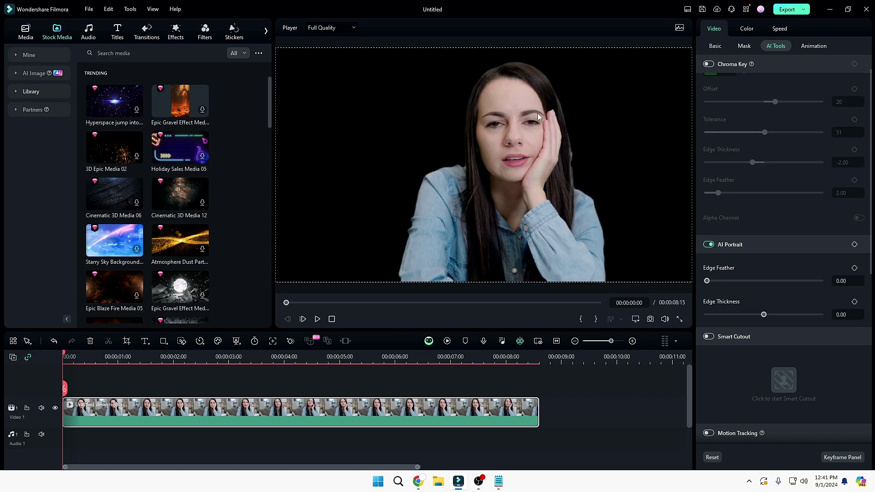
Preview her over a stock background below, then set Edge Feather 1.00 and Edge Thickness -2.00
{"action": "left_click_drag", "start_coordinate": [538, 113], "coordinate": [89, 454]}
{"action": "left_click", "coordinate": [318, 319]}
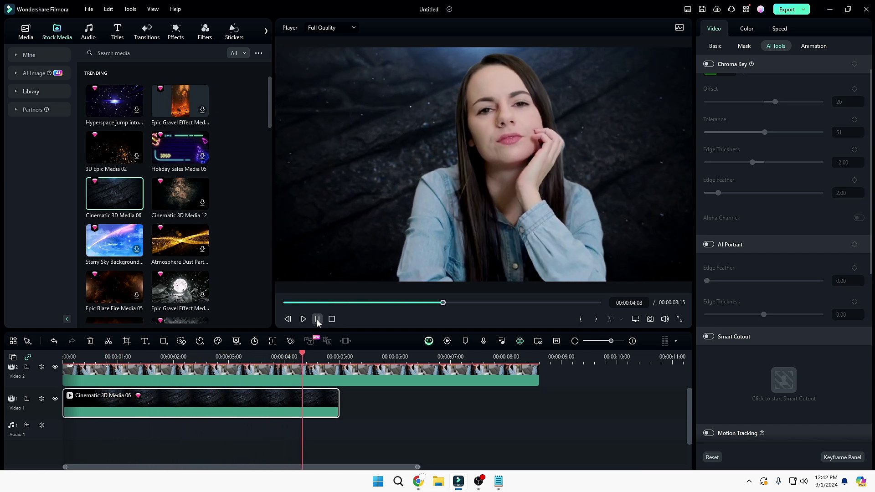
{"action": "left_click", "coordinate": [318, 322]}
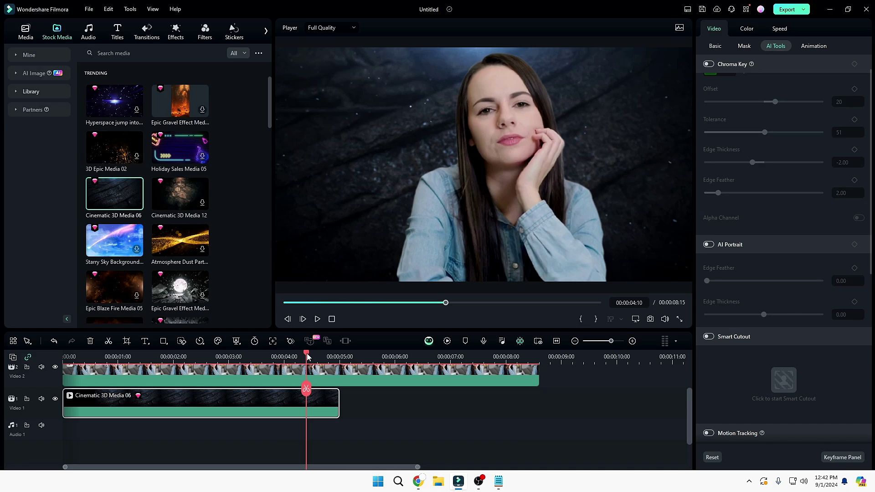
{"action": "left_click", "coordinate": [280, 358]}
{"action": "left_click", "coordinate": [291, 374]}
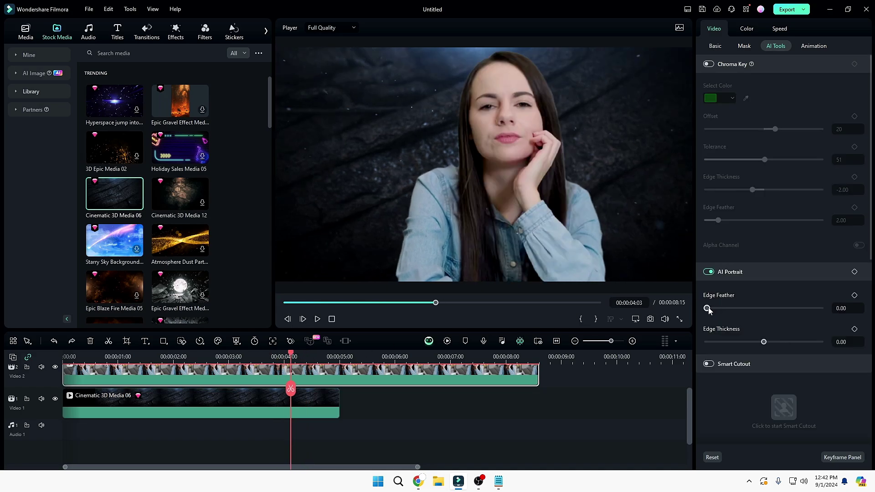
{"action": "left_click_drag", "start_coordinate": [708, 308], "coordinate": [712, 308]}
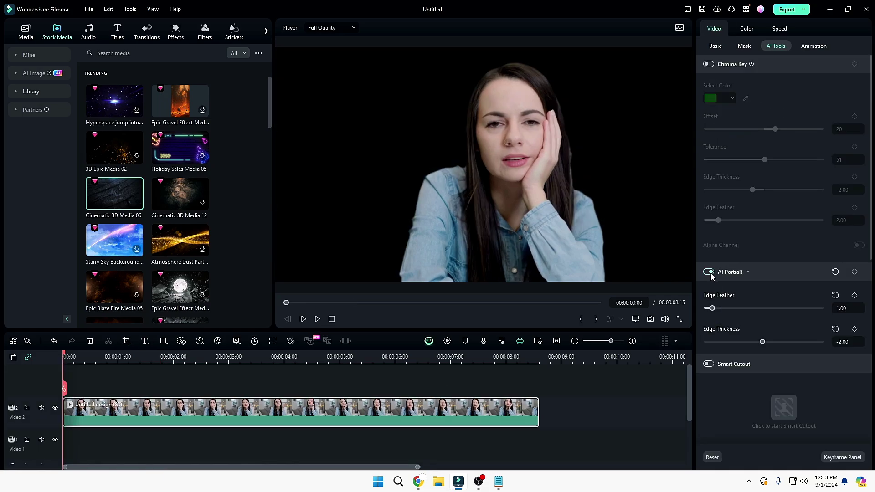
Switch AI Portrait off, enable Smart Cutout, and open the Smart Cutout editor for the woman's clip
{"action": "left_click", "coordinate": [709, 272]}
{"action": "scroll", "coordinate": [722, 281], "scroll_direction": "down", "scroll_amount": 3}
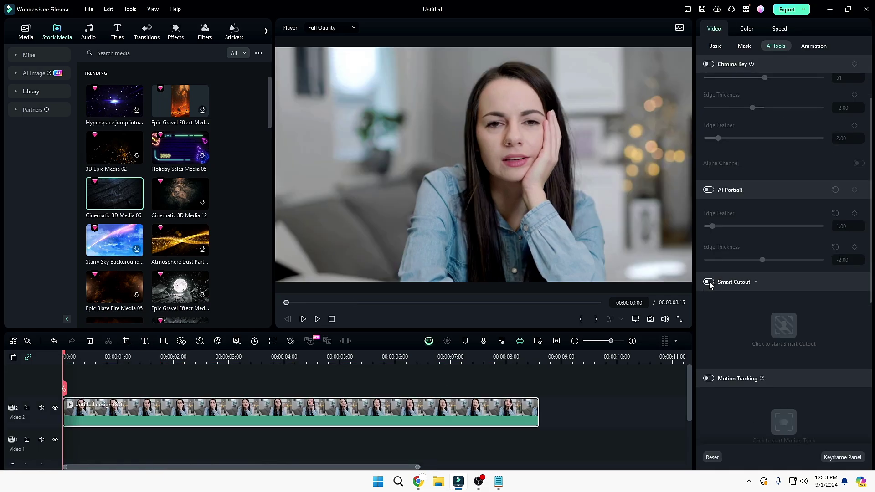
{"action": "left_click", "coordinate": [708, 282]}
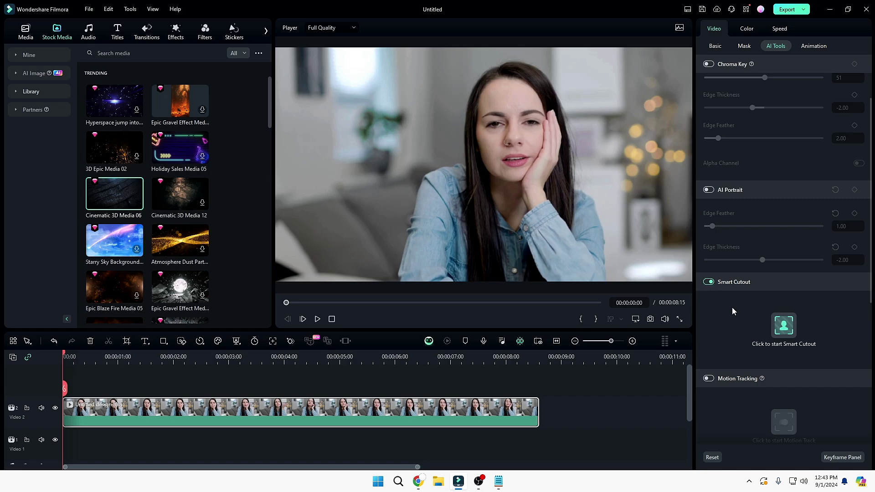
{"action": "left_click", "coordinate": [779, 328]}
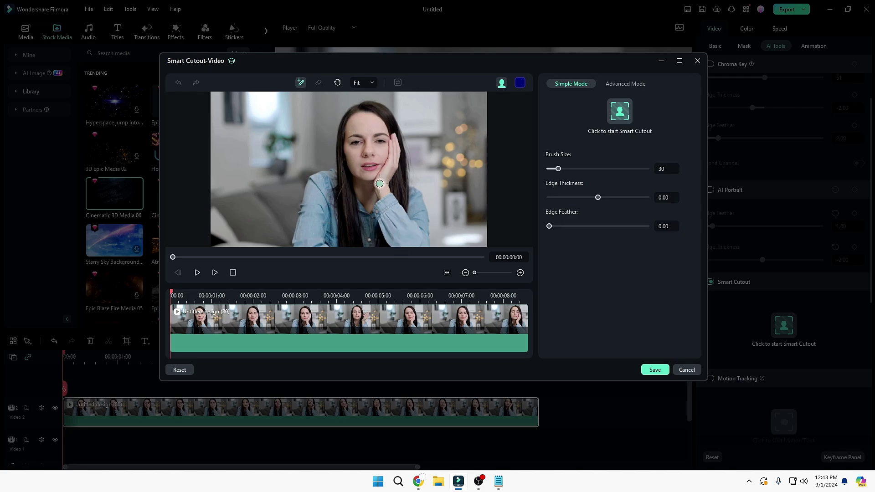
Brush over the woman, erase stray mask by her hand, then track forward in Advanced Mode
{"action": "left_click_drag", "start_coordinate": [334, 226], "coordinate": [365, 168]}
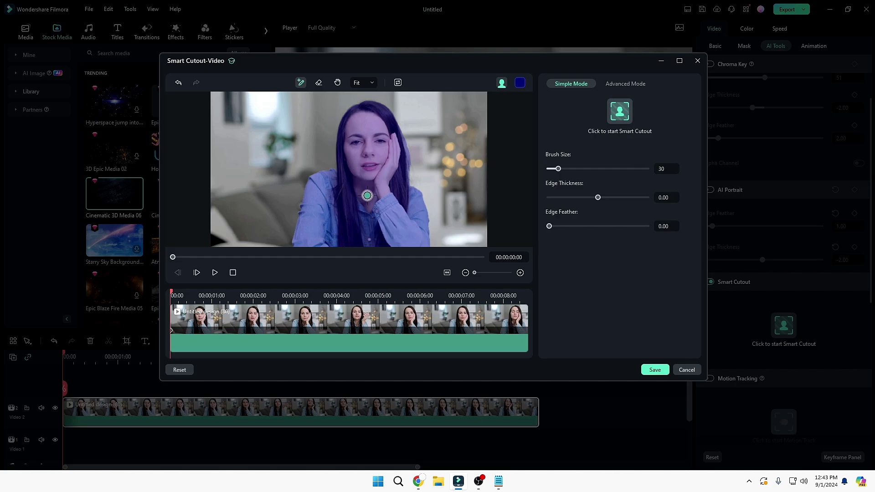
{"action": "scroll", "coordinate": [368, 190], "scroll_direction": "up", "scroll_amount": 1}
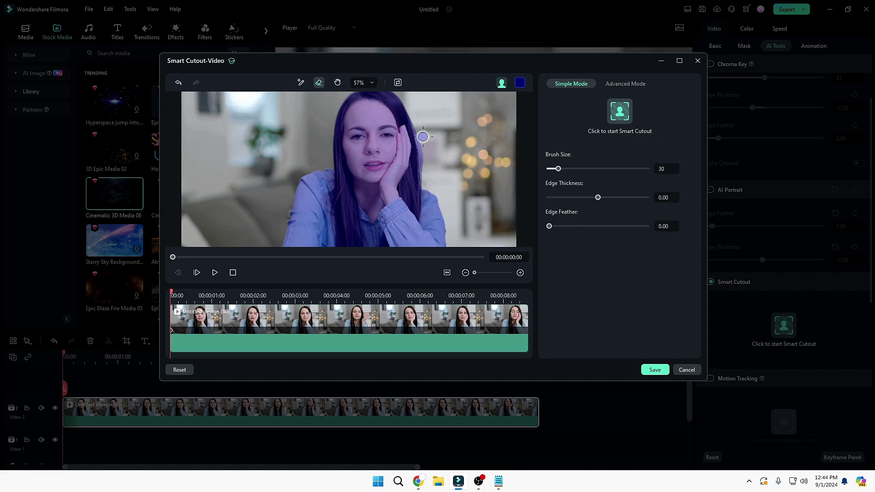
{"action": "mouse_move", "coordinate": [416, 133]}
{"action": "left_mouse_down"}
{"action": "mouse_move", "coordinate": [422, 169]}
{"action": "mouse_move", "coordinate": [439, 178]}
{"action": "left_mouse_up"}
{"action": "left_click", "coordinate": [627, 85]}
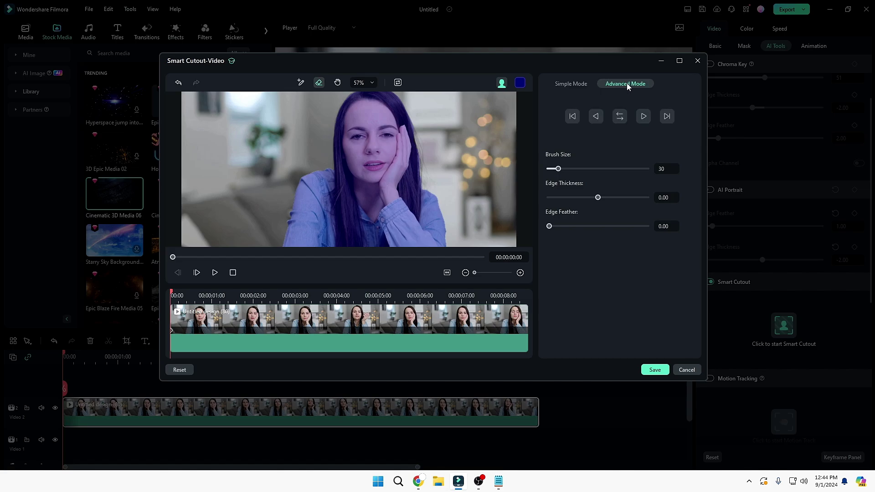
{"action": "left_click", "coordinate": [643, 118]}
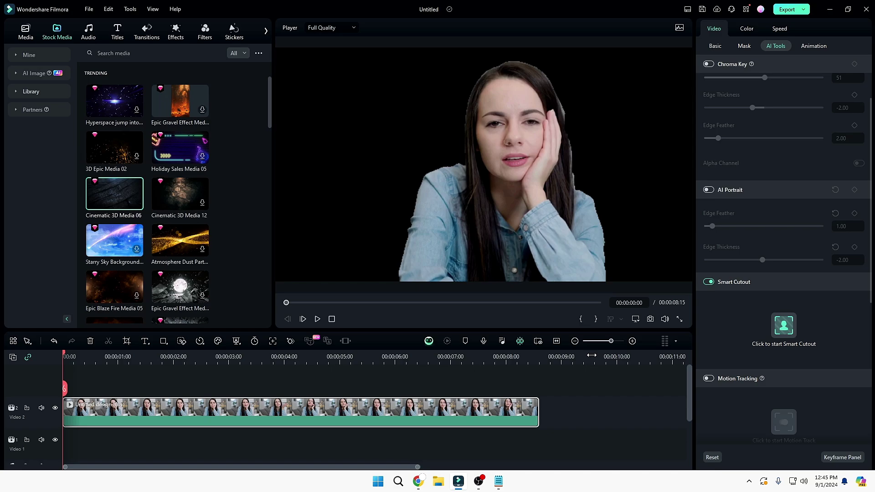
Play back the Smart Cutout result in the player
{"action": "key", "text": "space"}
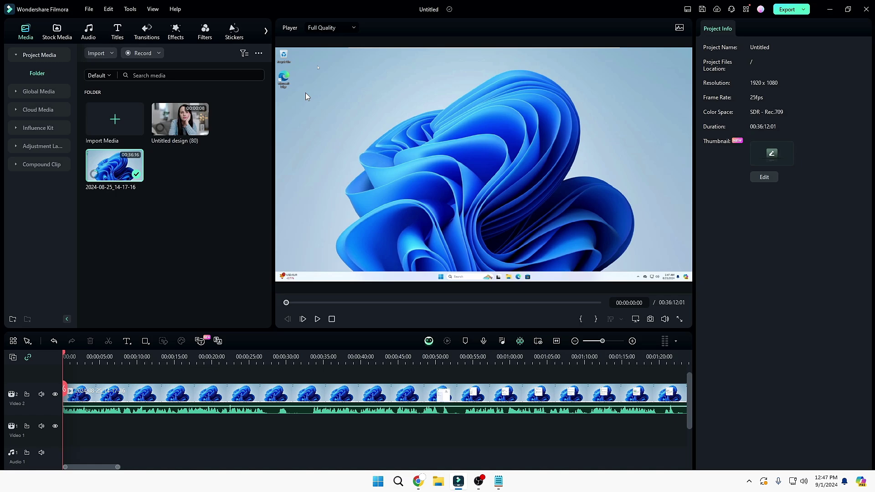
Turn on Auto Enhance at 50.00 for the desktop recording, comparing before and after
{"action": "left_click", "coordinate": [244, 391]}
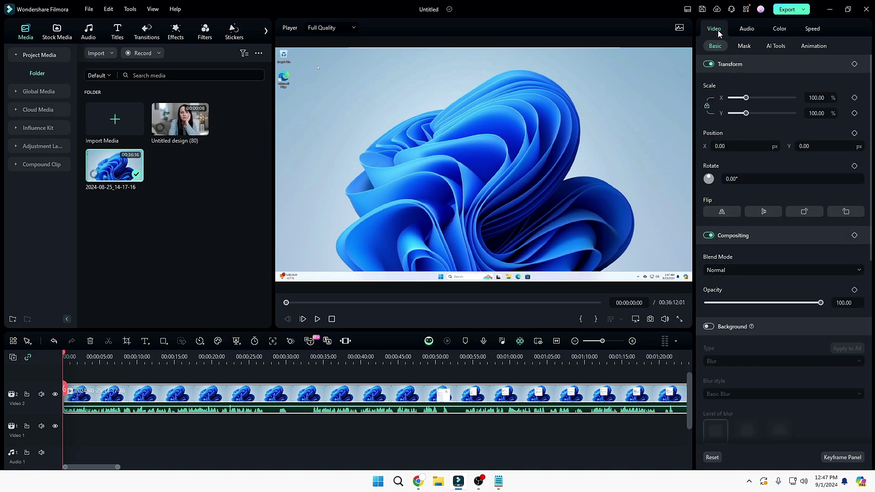
{"action": "scroll", "coordinate": [765, 191], "scroll_direction": "down", "scroll_amount": 2}
{"action": "scroll", "coordinate": [765, 198], "scroll_direction": "down", "scroll_amount": 2}
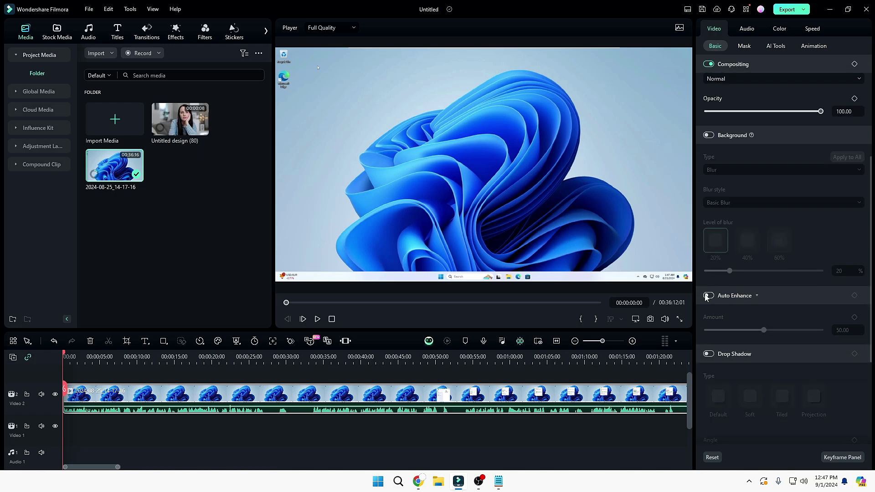
{"action": "left_click", "coordinate": [709, 295]}
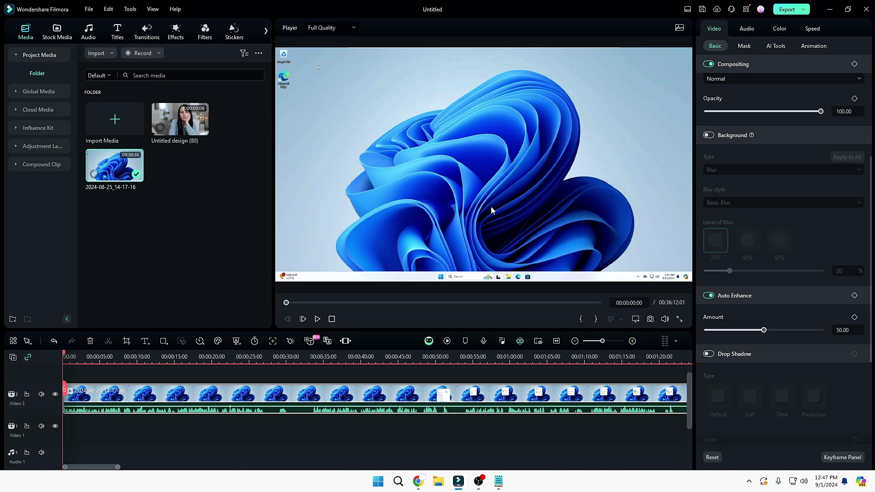
{"action": "left_click", "coordinate": [710, 296]}
{"action": "left_click", "coordinate": [711, 297]}
{"action": "left_click", "coordinate": [711, 297]}
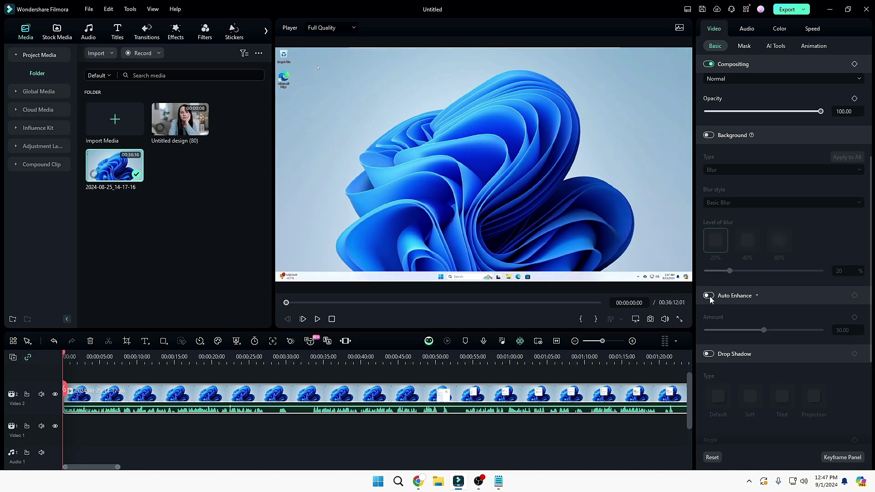
{"action": "left_click", "coordinate": [711, 298]}
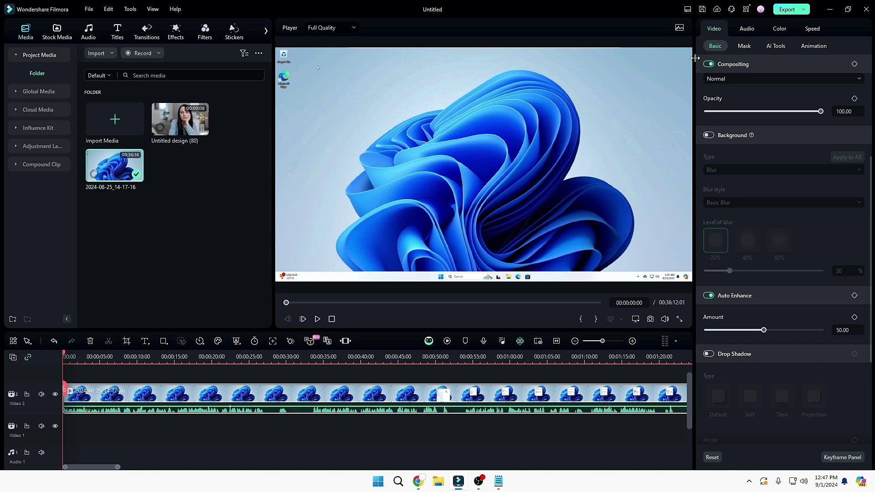
Show the recording's audio settings, scrolled down to the Equalizer
{"action": "left_click", "coordinate": [747, 30]}
{"action": "scroll", "coordinate": [719, 200], "scroll_direction": "down", "scroll_amount": 2}
{"action": "scroll", "coordinate": [717, 204], "scroll_direction": "down", "scroll_amount": 3}
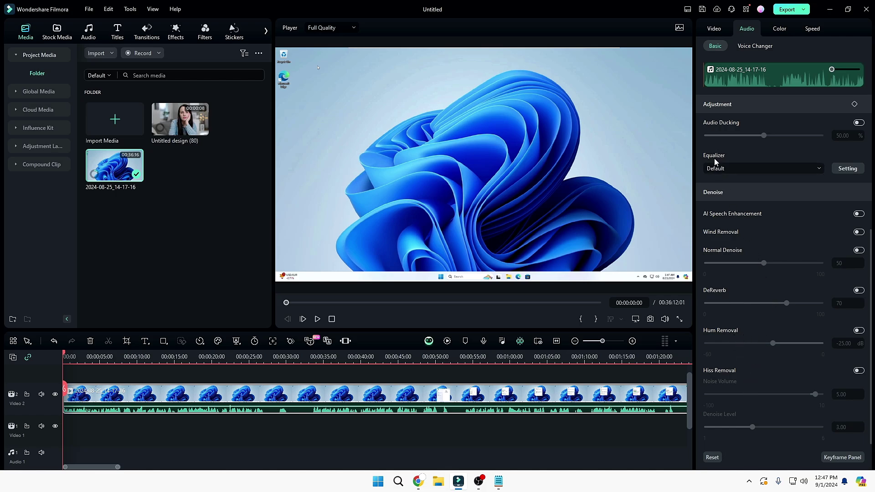
Set the equalizer preset to Custom, view its nine bands at 0.00, and cancel without changes
{"action": "left_click", "coordinate": [726, 169]}
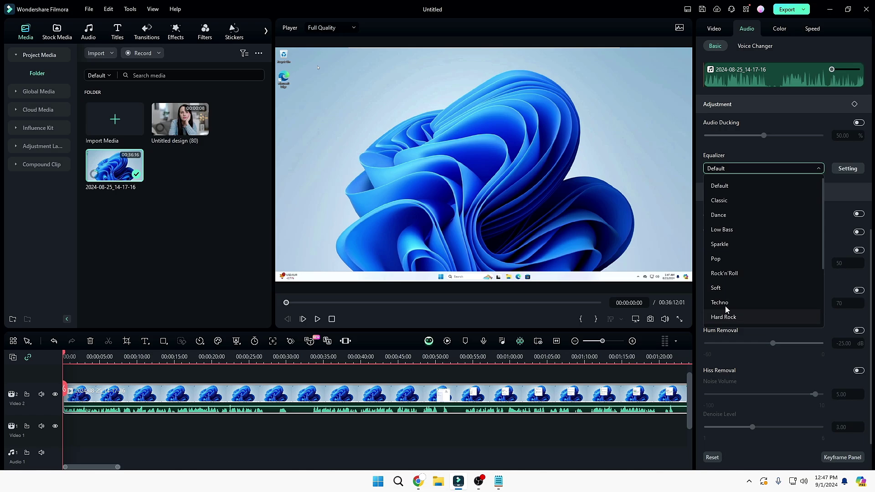
{"action": "scroll", "coordinate": [729, 283], "scroll_direction": "down", "scroll_amount": 3}
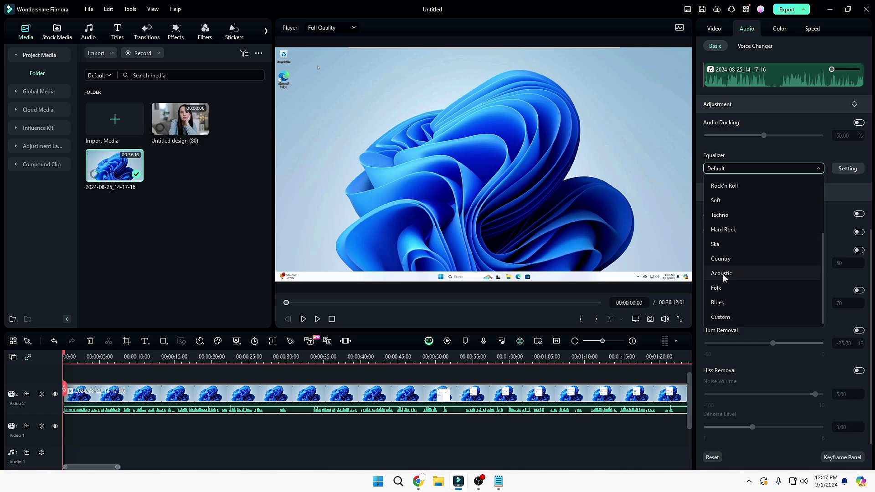
{"action": "left_click", "coordinate": [729, 318]}
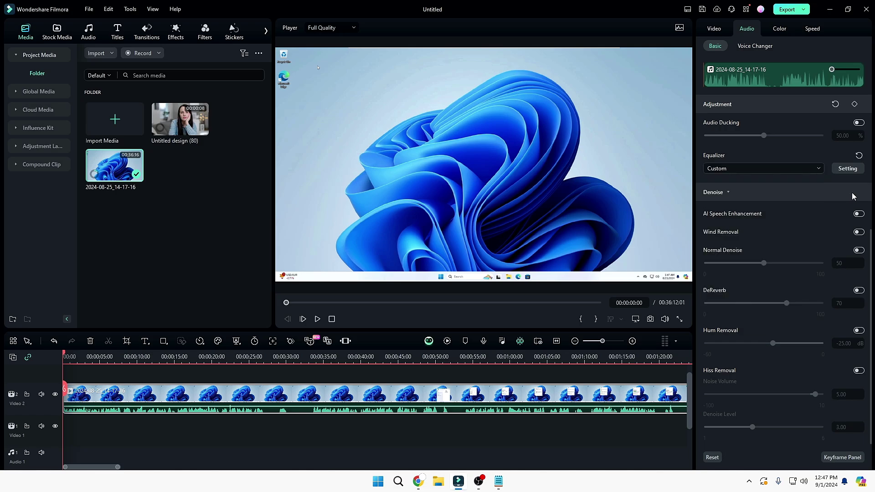
{"action": "left_click", "coordinate": [843, 171]}
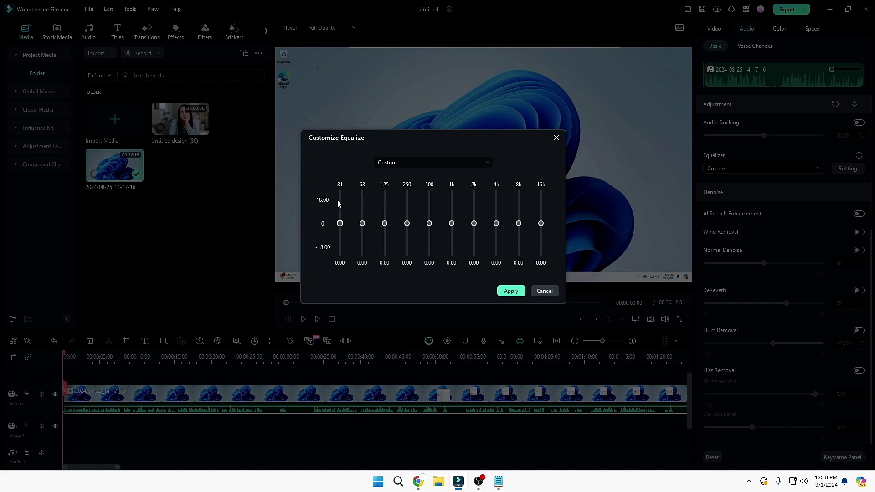
{"action": "left_click", "coordinate": [544, 292]}
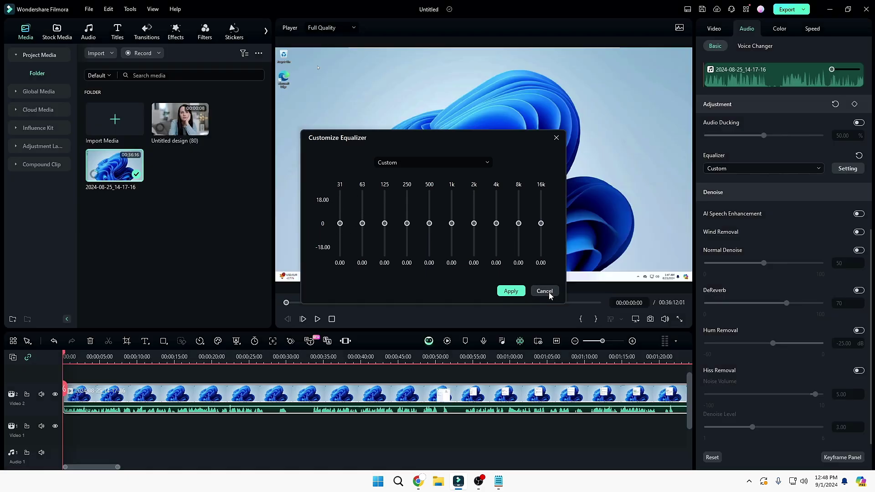